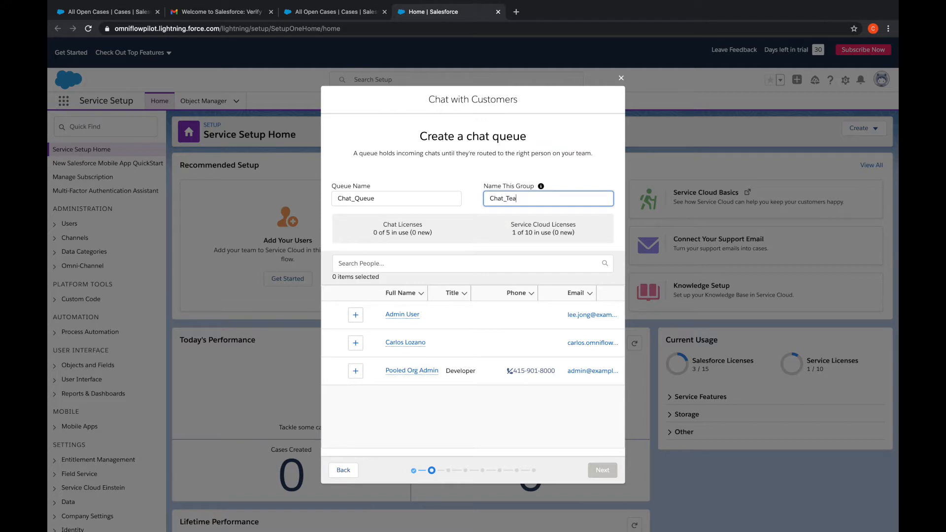
# Add the second listed person to the Chat_Team group for Chat_Queue and continue the chat setup
pyautogui.click(355, 344)
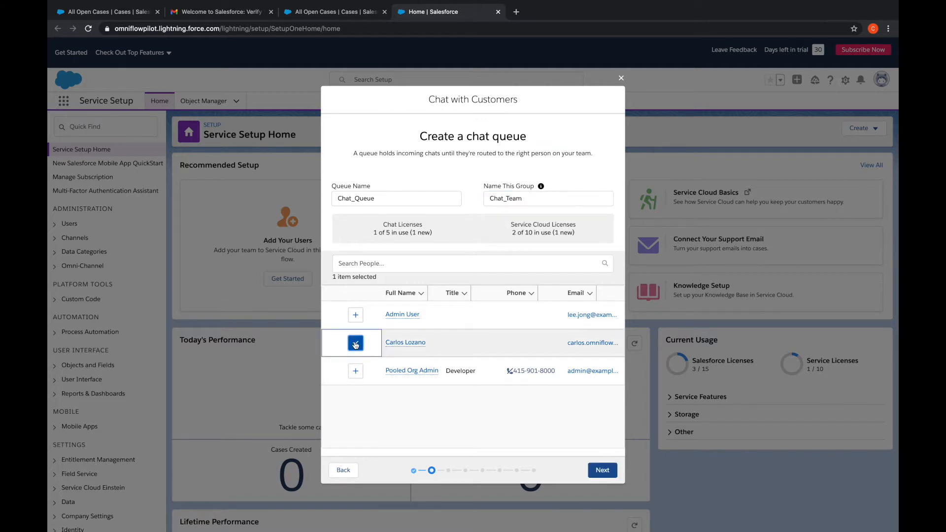
pyautogui.click(602, 470)
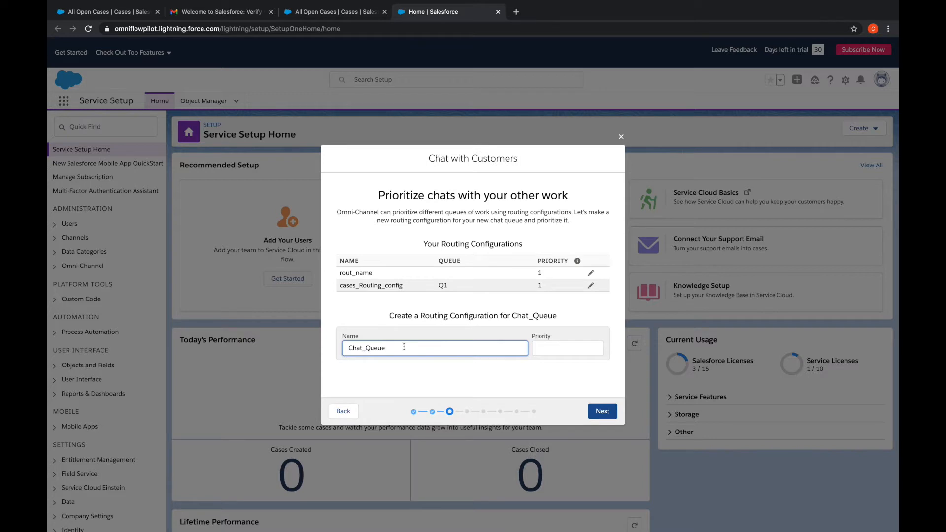
# Name the chat queue's routing configuration Chat_Routing_Config, give it priority 1, and continue
pyautogui.hotkey('shift', 'Left')
pyautogui.hotkey('shift', 'Left')
pyautogui.hotkey('shift', 'Left')
pyautogui.hotkey('shift', 'Left')
pyautogui.hotkey('shift', 'Left')
pyautogui.write('Routing_Config')
pyautogui.press('Tab')
pyautogui.write('1')
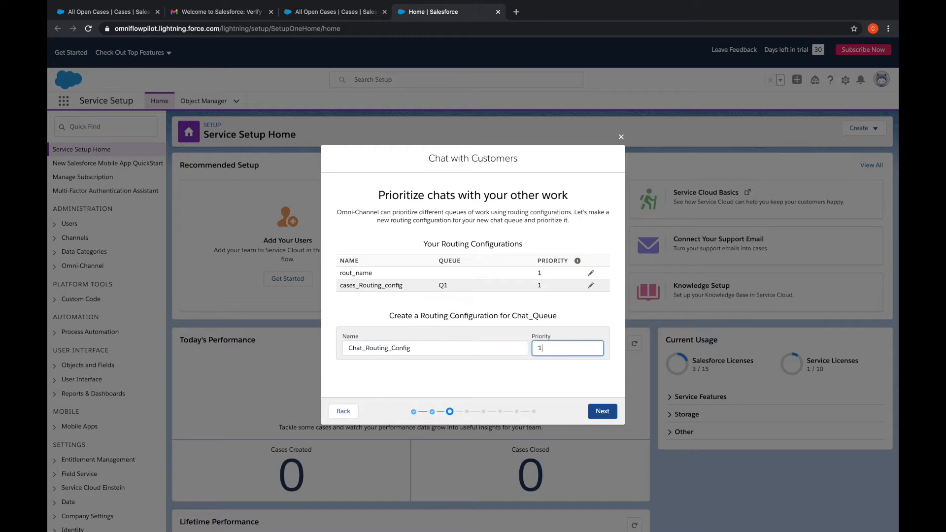
pyautogui.click(599, 412)
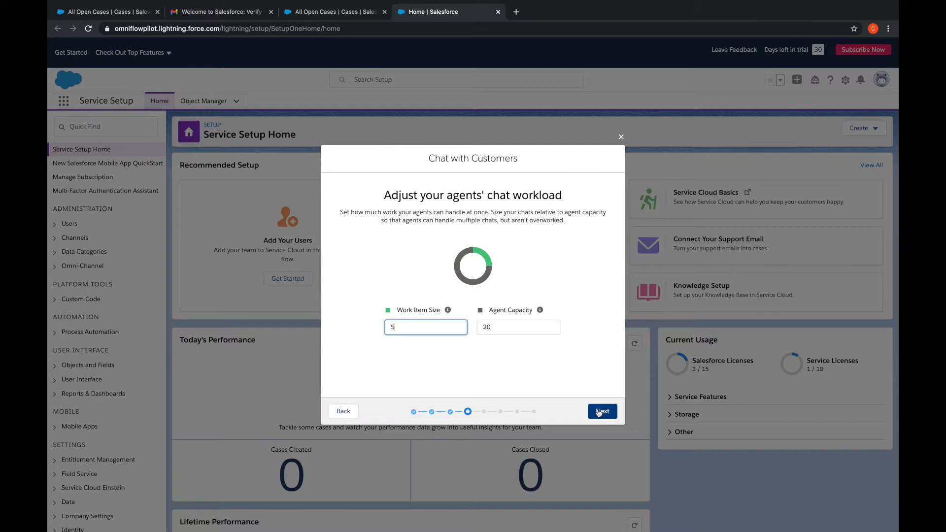
# Accept work item size 5 and agent capacity 20, and choose the Service type to link chats with cases and contacts
pyautogui.click(600, 412)
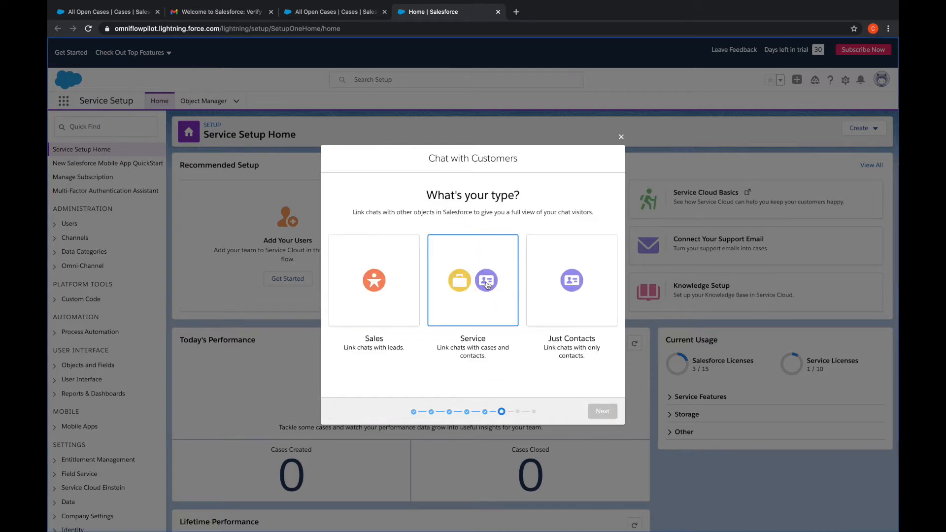
pyautogui.click(487, 285)
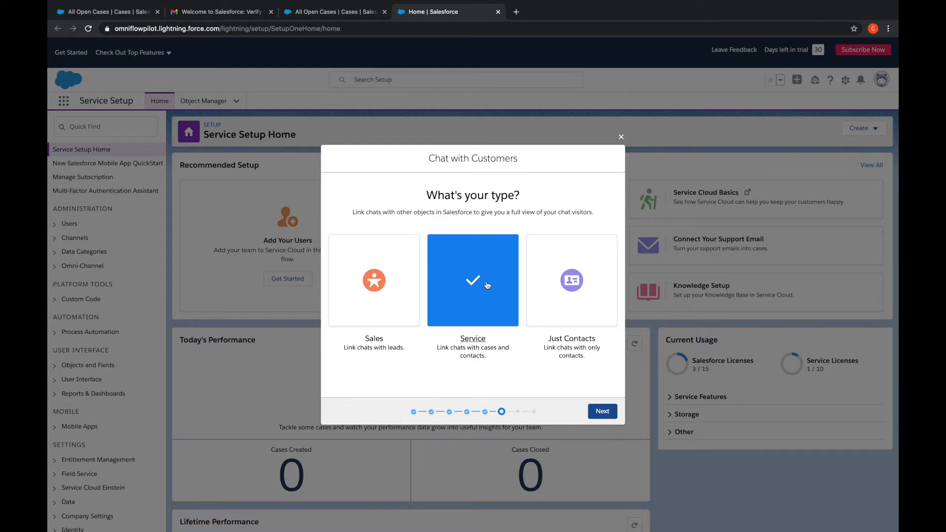
pyautogui.click(602, 411)
pyautogui.click(599, 469)
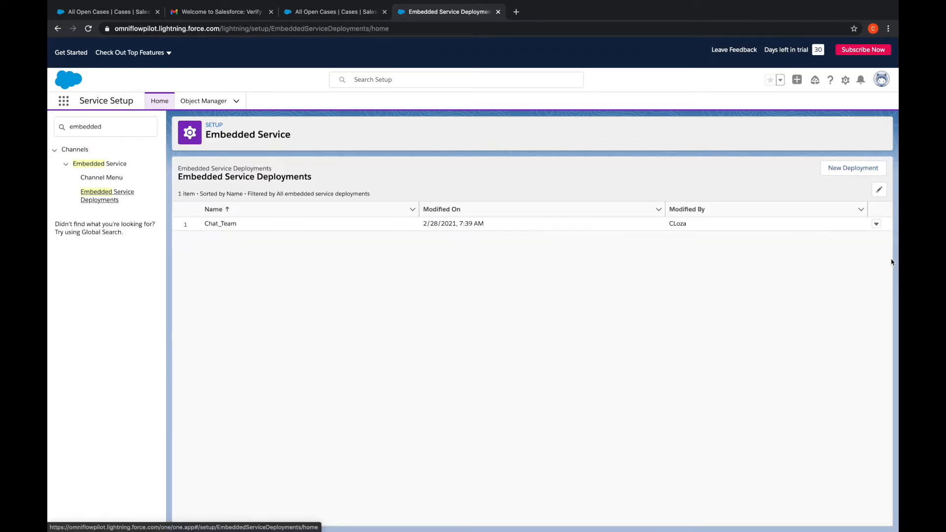
# View the Chat_Team embedded service deployment and open its chat settings for editing
pyautogui.click(877, 225)
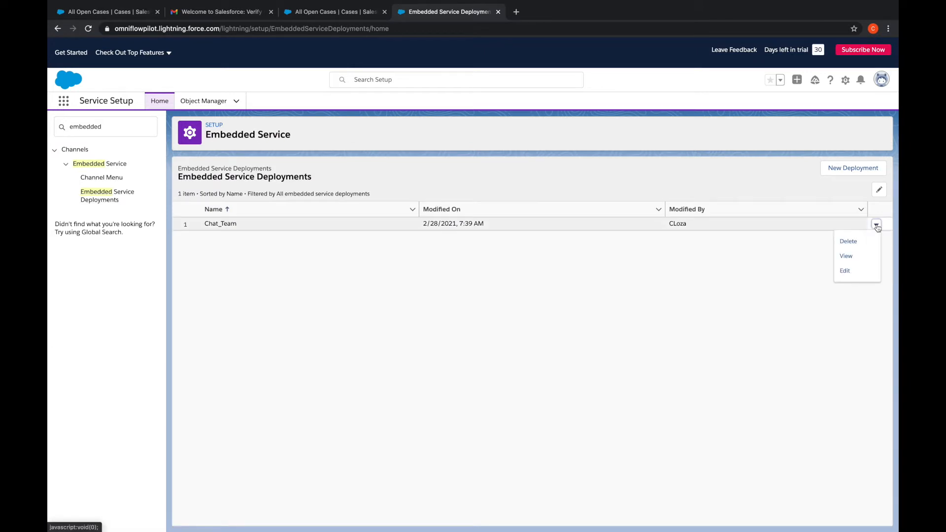
pyautogui.click(862, 256)
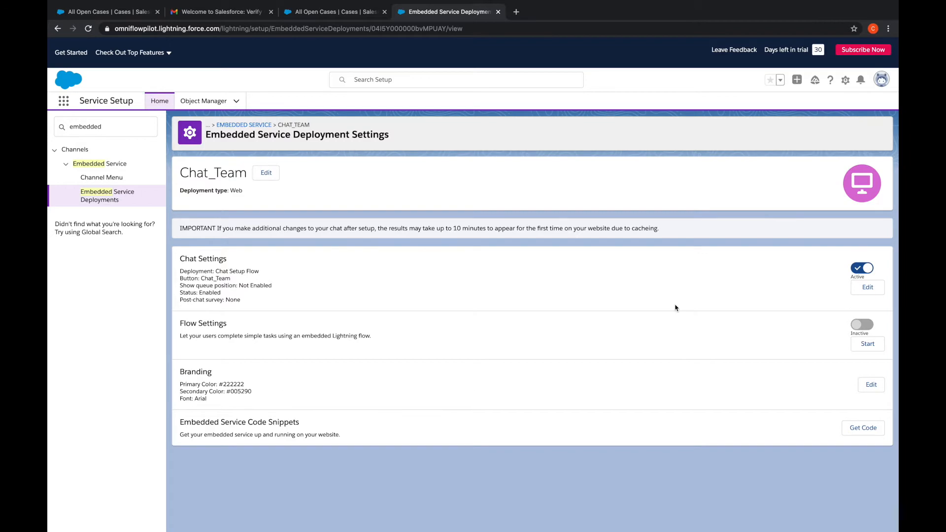
pyautogui.click(868, 287)
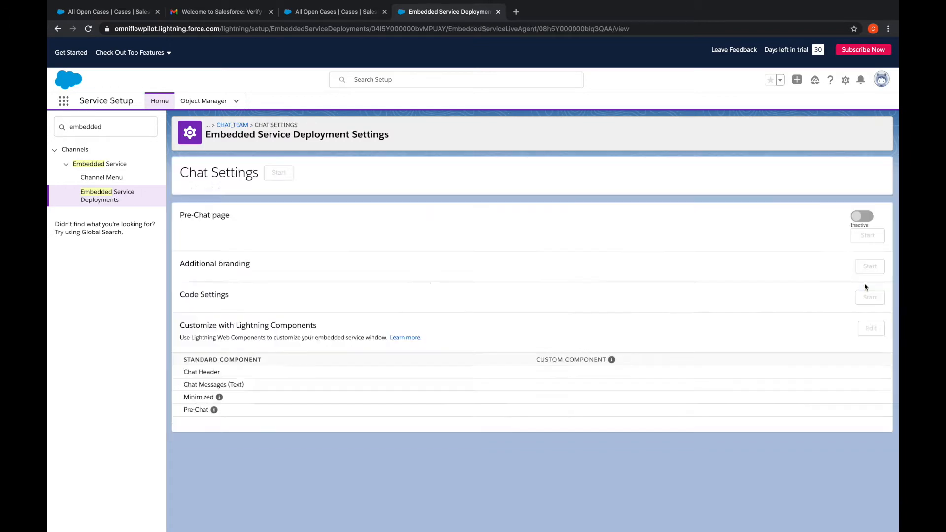
# Keep the Service type for the pre-chat form, and replace the case's Web Email field with Case Reason
pyautogui.click(866, 274)
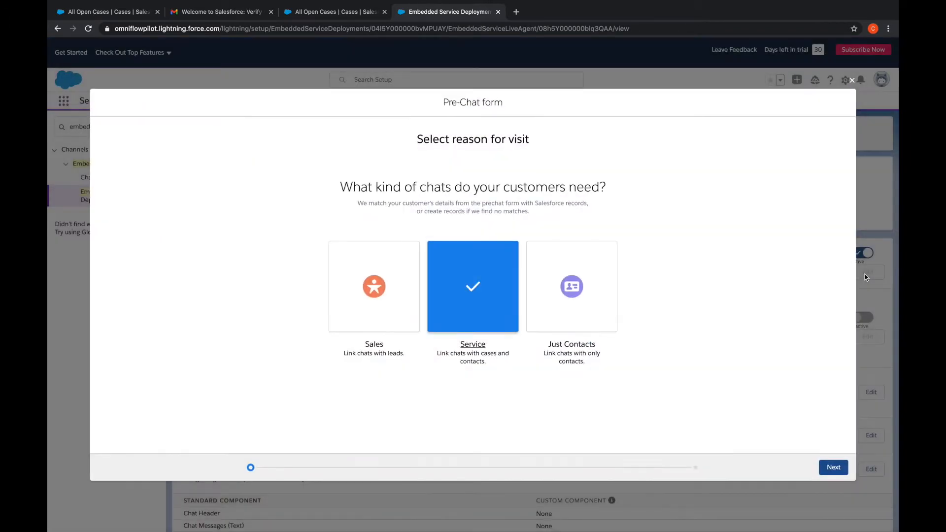
pyautogui.click(834, 468)
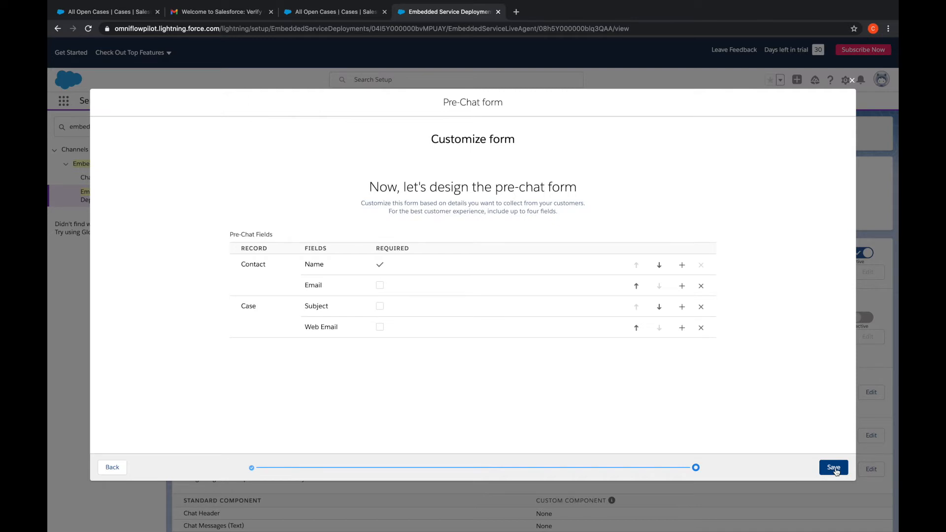
pyautogui.click(701, 328)
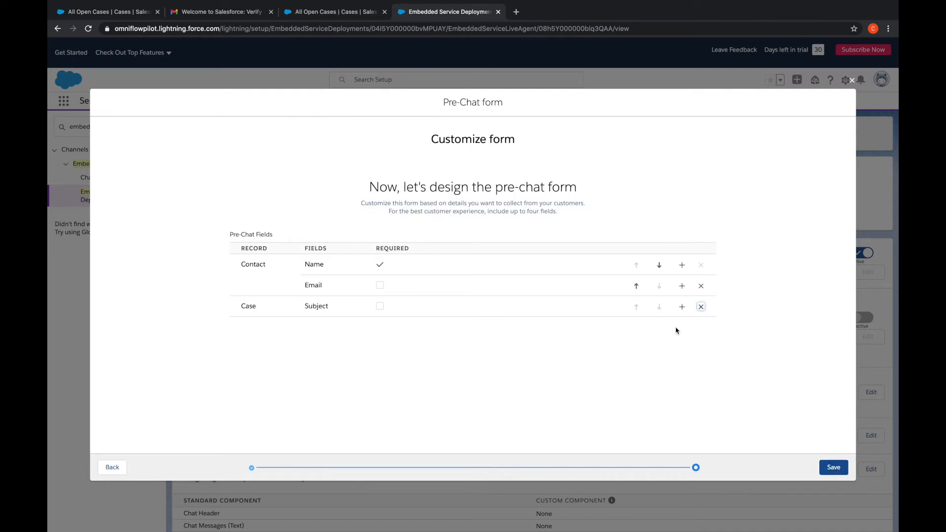
pyautogui.click(682, 306)
pyautogui.click(649, 306)
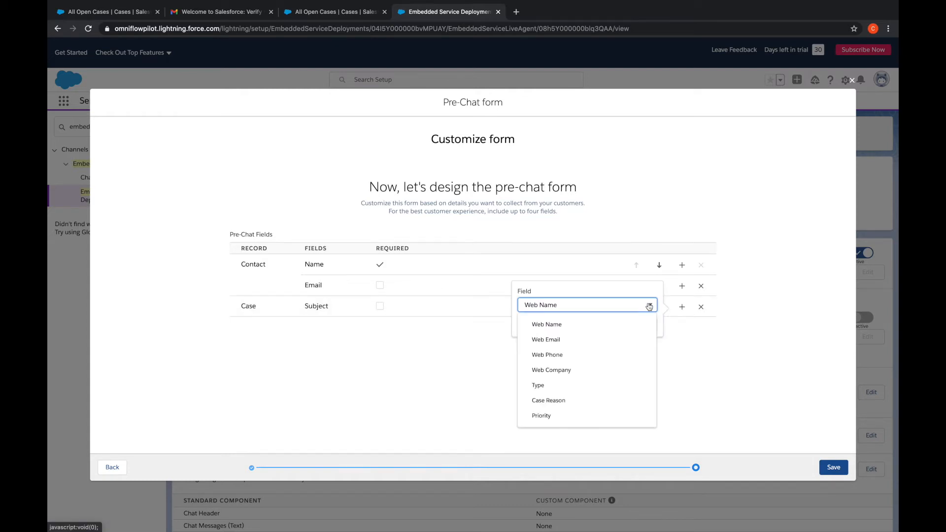
pyautogui.click(589, 405)
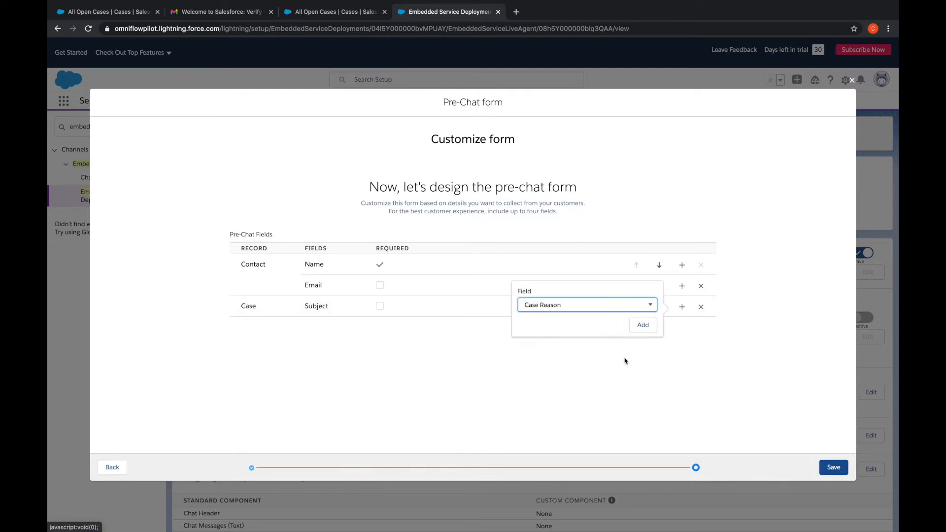
pyautogui.click(643, 325)
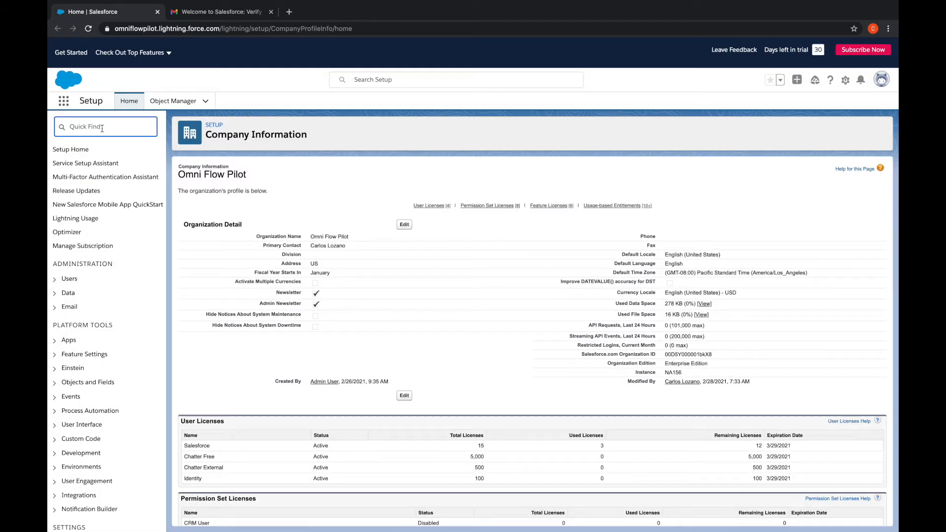
# Find Flows in Setup and start a new Omni-Channel Flow with the Freeform layout
pyautogui.write('fl')
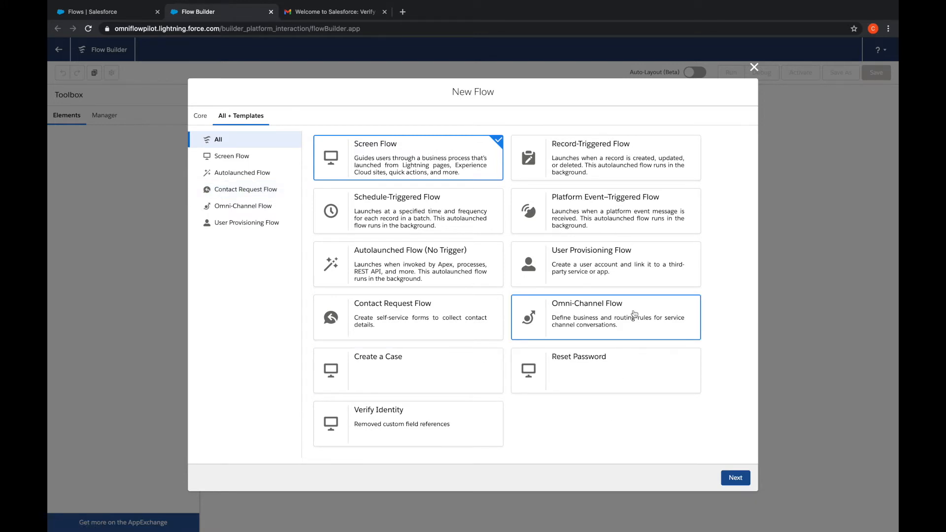
pyautogui.click(270, 206)
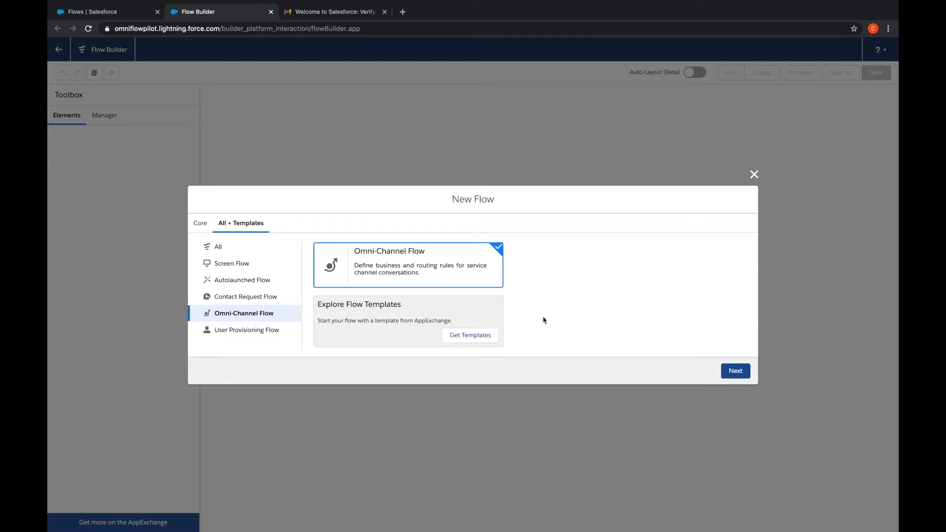
pyautogui.click(735, 372)
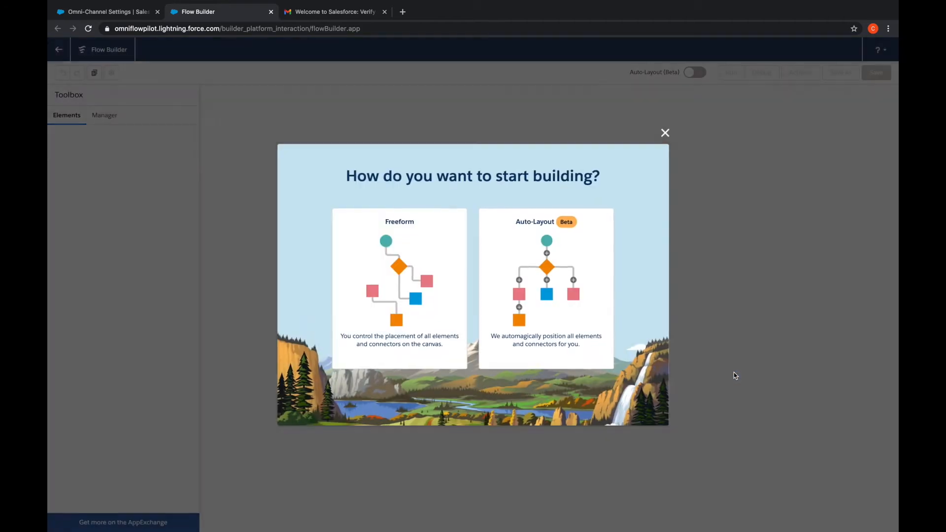
pyautogui.click(371, 316)
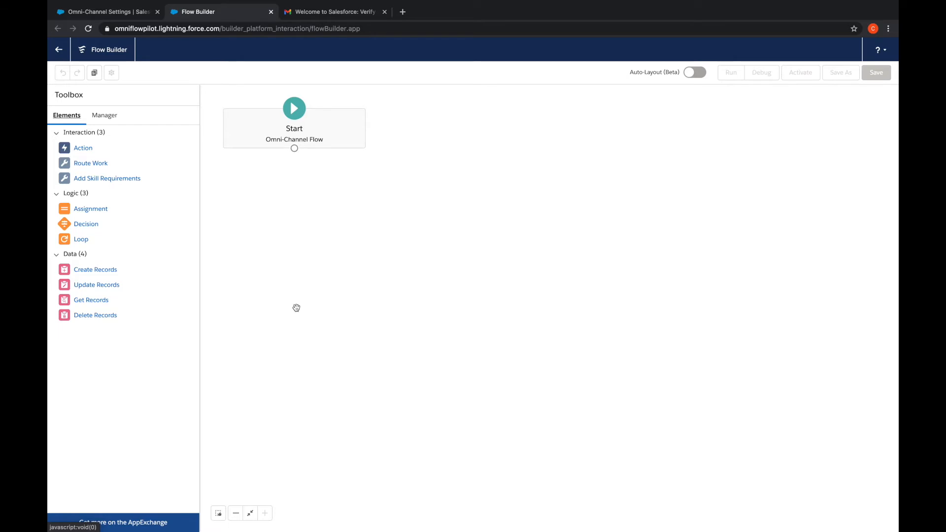
# Create a Text variable recordId, described as "Grab the ID of the chat coming in", and make it available for input
pyautogui.click(105, 114)
pyautogui.click(82, 159)
pyautogui.click(320, 251)
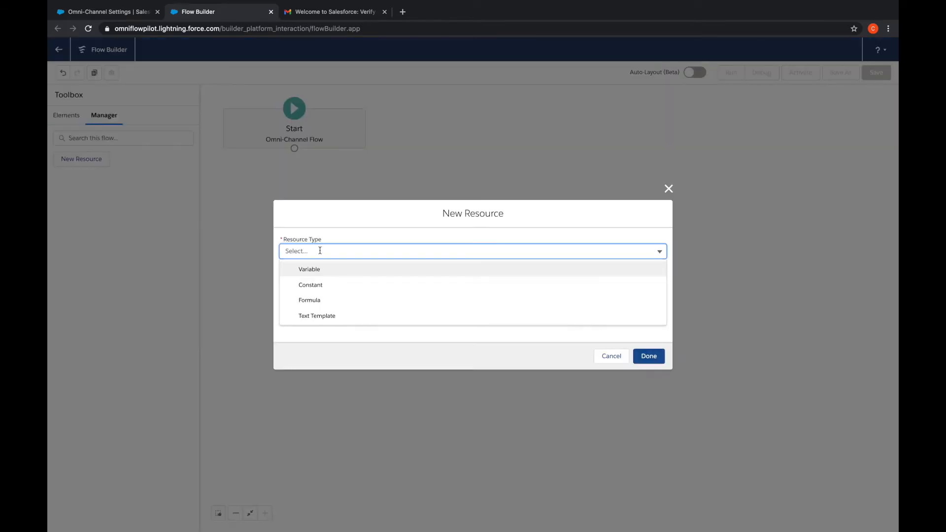
pyautogui.click(317, 271)
pyautogui.click(321, 274)
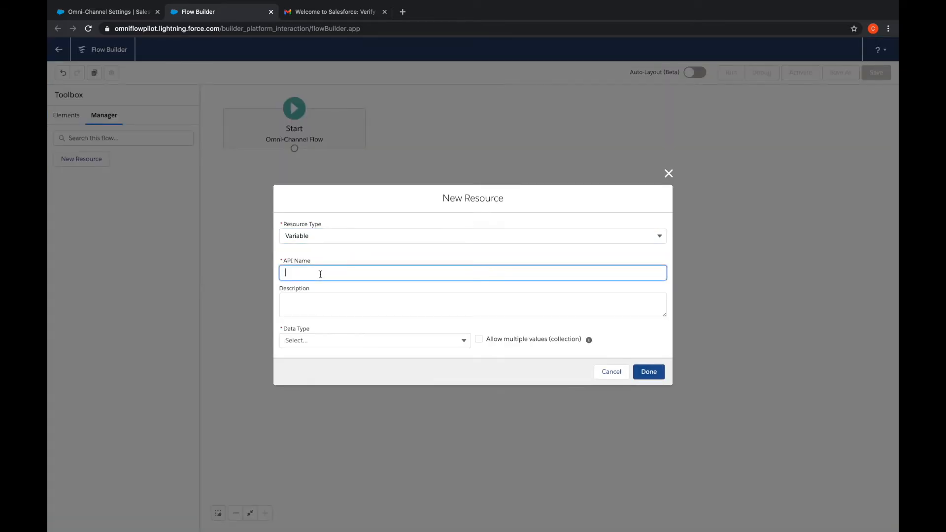
pyautogui.write('recordId')
pyautogui.press('Tab')
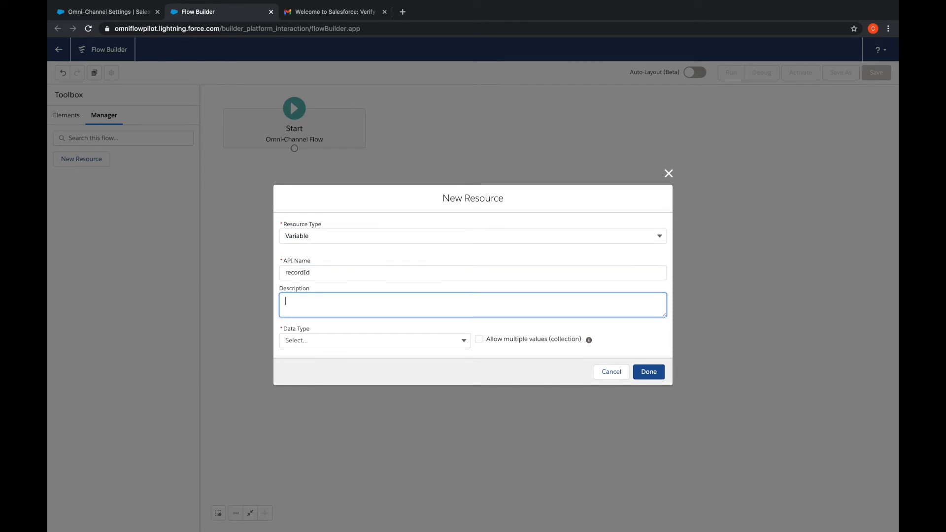
pyautogui.write('Grab the ID of the chat coming in')
pyautogui.click(318, 363)
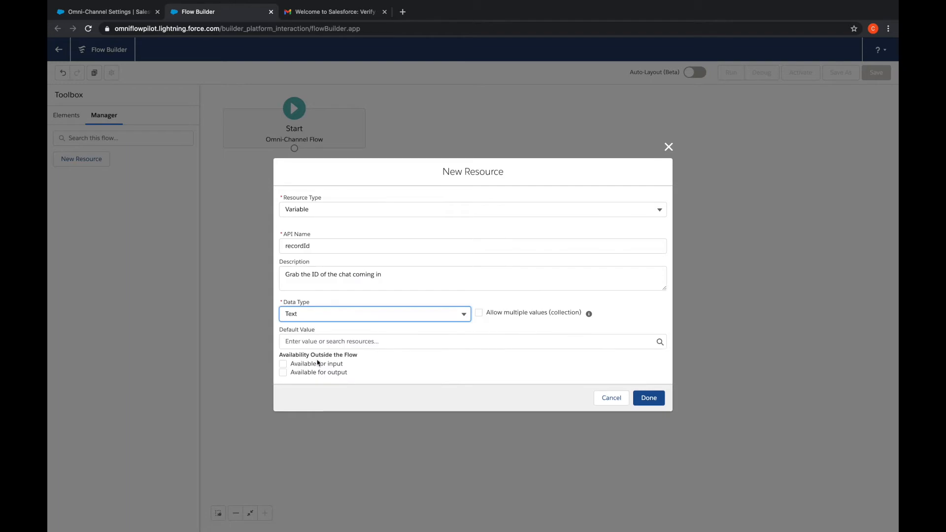
pyautogui.click(283, 364)
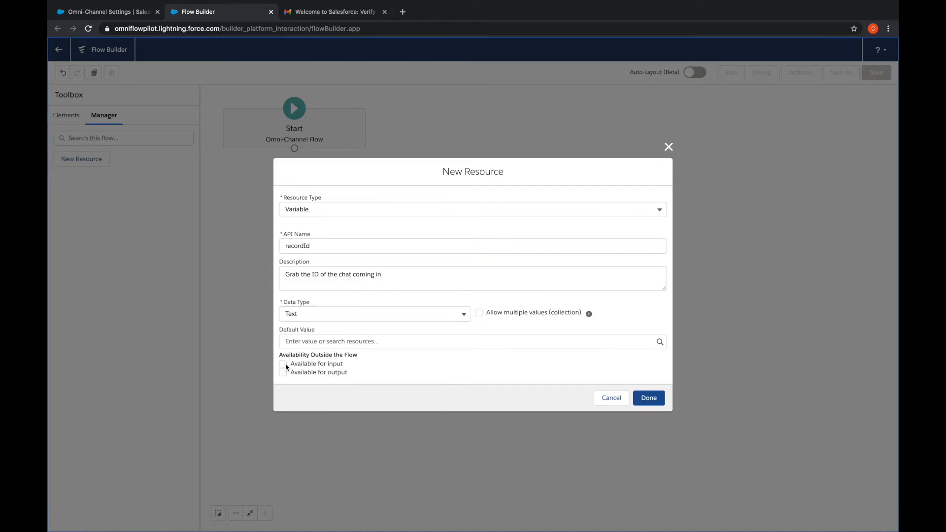
pyautogui.click(650, 398)
# Start a new variable named input_record with the description "Grab the entire chat transcript record (and manipulate it)."
pyautogui.click(90, 159)
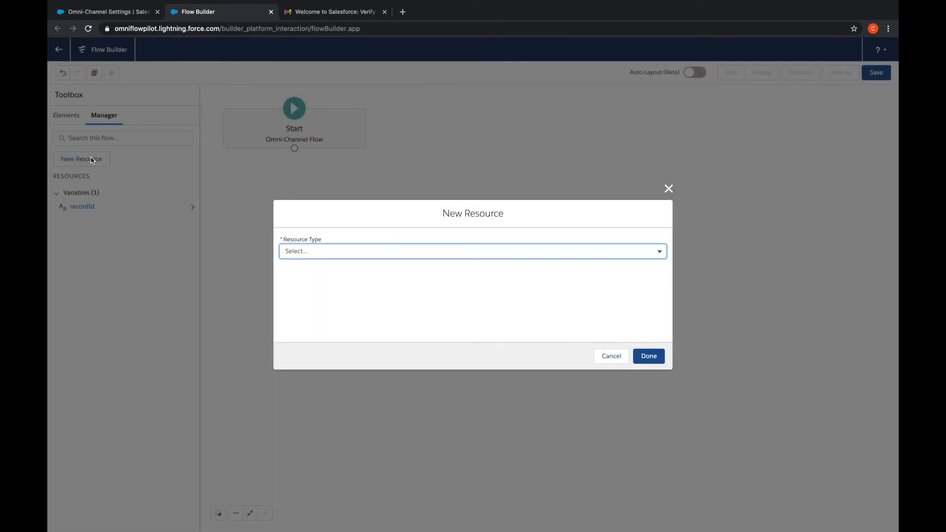
pyautogui.click(318, 252)
pyautogui.click(319, 269)
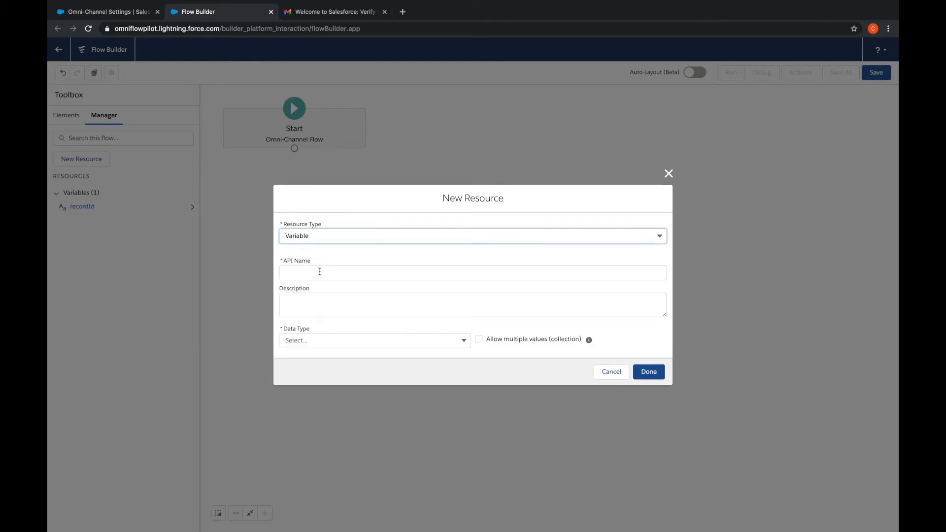
pyautogui.click(320, 275)
pyautogui.write('input_record')
pyautogui.click(318, 301)
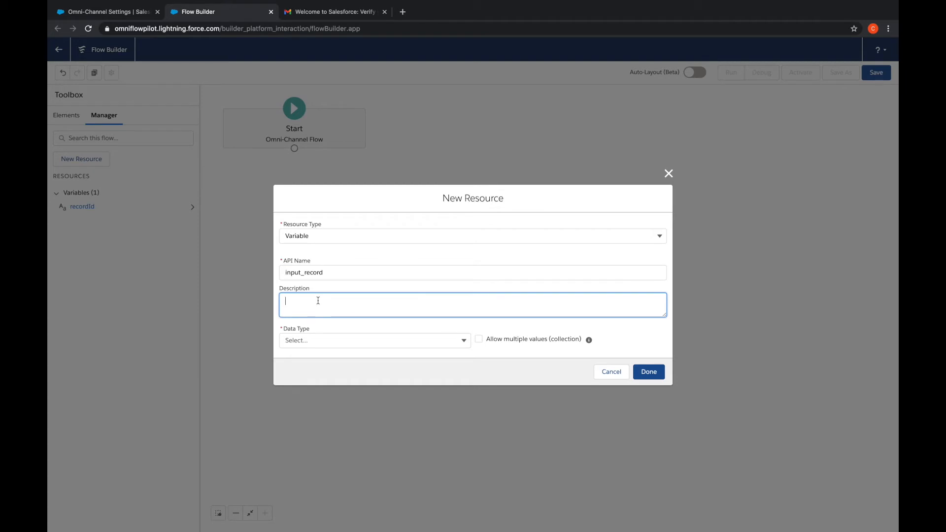
pyautogui.write('Grab the int')
pyautogui.press('BackSpace')
pyautogui.press('BackSpace')
pyautogui.write('entire chat transcript')
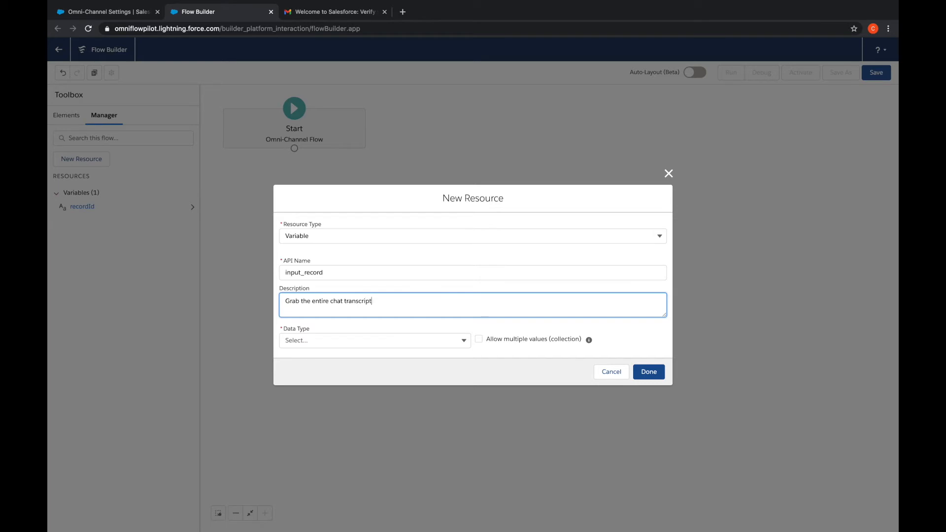
pyautogui.write(' record (and manipulate it).')
# Set input_record's data type to Record on the chat transcript object, make it available for input, and finish the variable
pyautogui.click(291, 340)
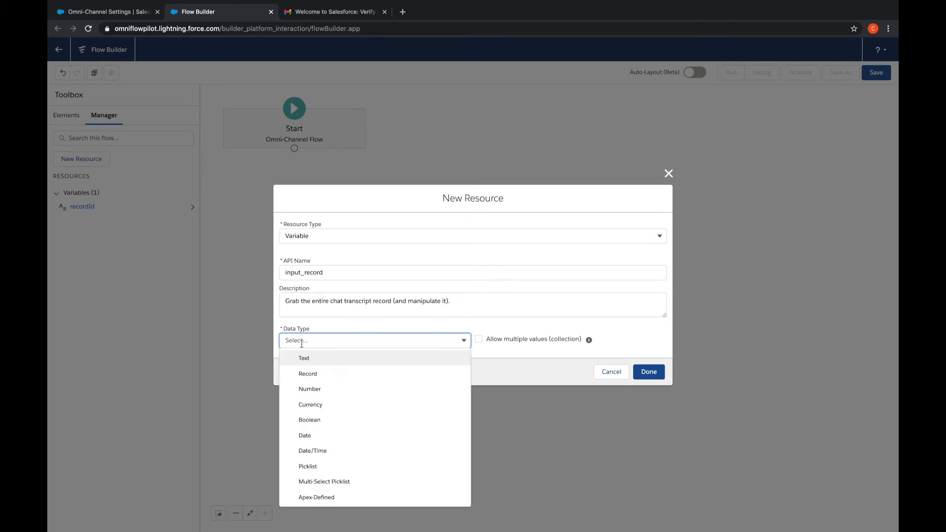
pyautogui.click(309, 373)
pyautogui.click(323, 342)
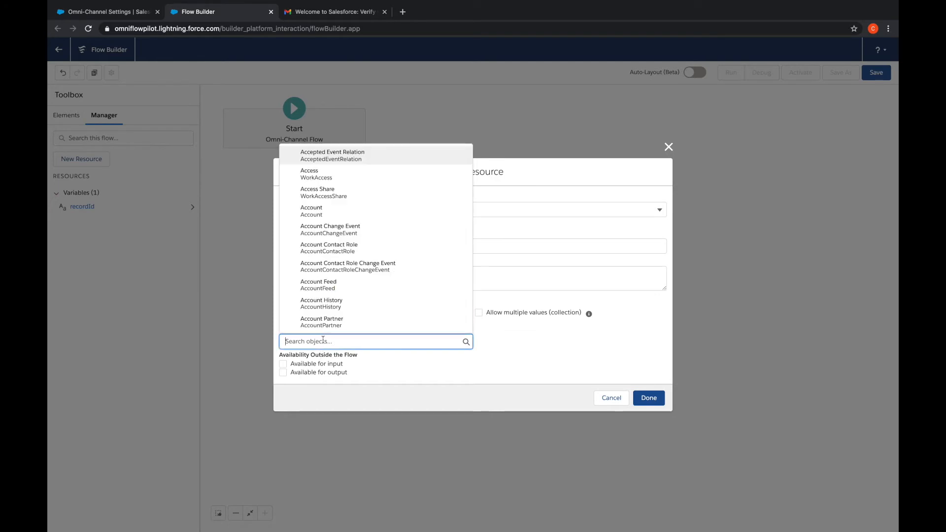
pyautogui.write('cta')
pyautogui.press('BackSpace')
pyautogui.write('hat')
pyautogui.click(326, 174)
pyautogui.click(284, 364)
pyautogui.click(650, 398)
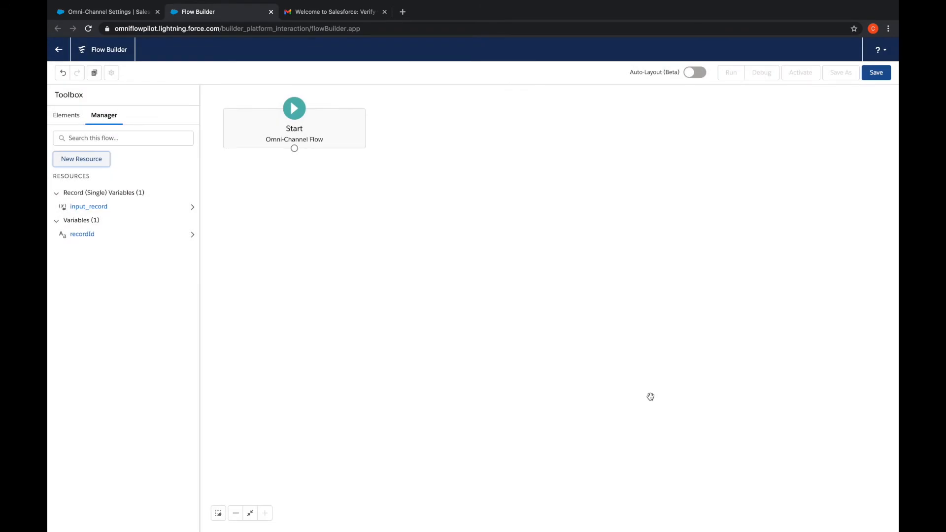
# Add a Route Work element labelled Route to Chat Queue and set its record ID to the recordId variable
pyautogui.click(74, 118)
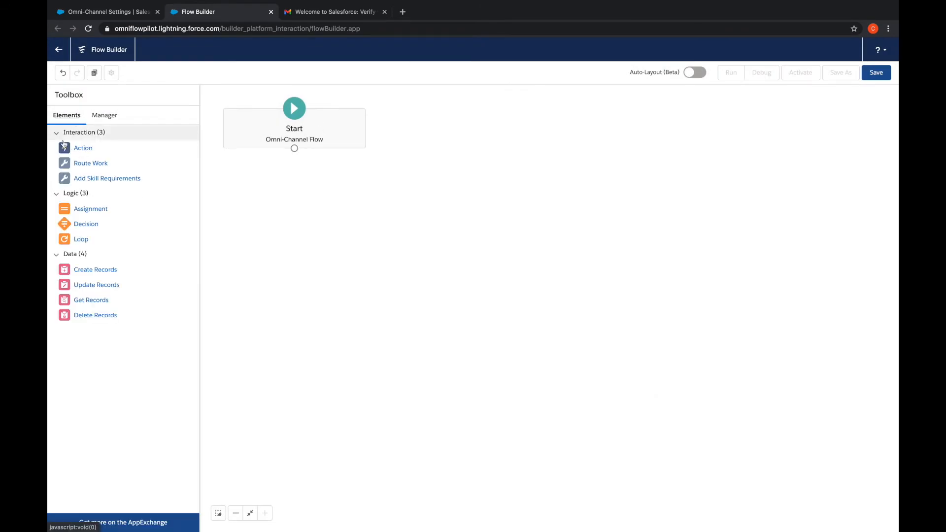
pyautogui.moveTo(91, 164); pyautogui.dragTo(452, 168)
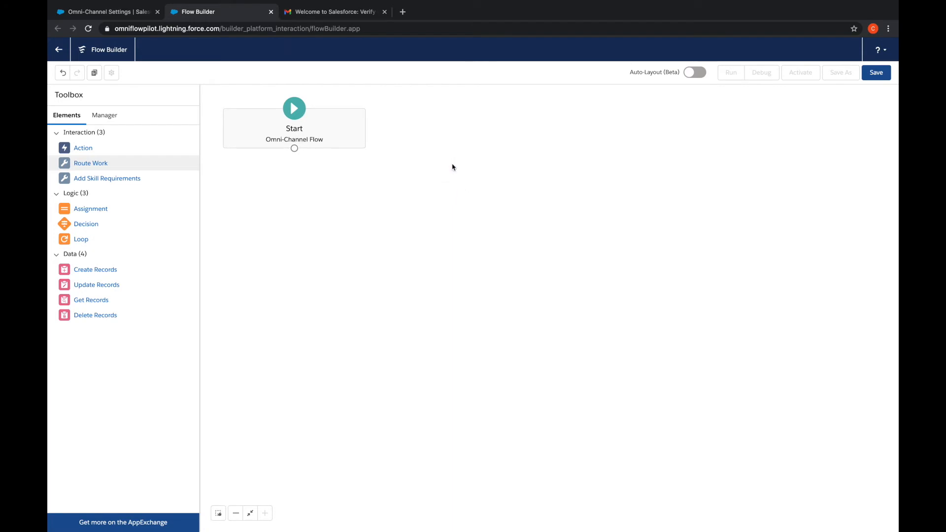
pyautogui.write('Route to Chat Q')
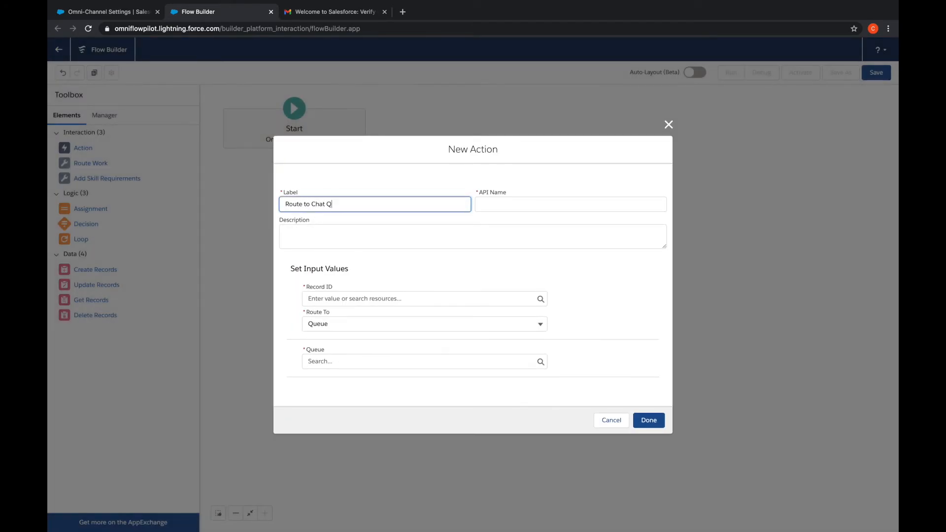
pyautogui.write('ueue')
pyautogui.click(339, 299)
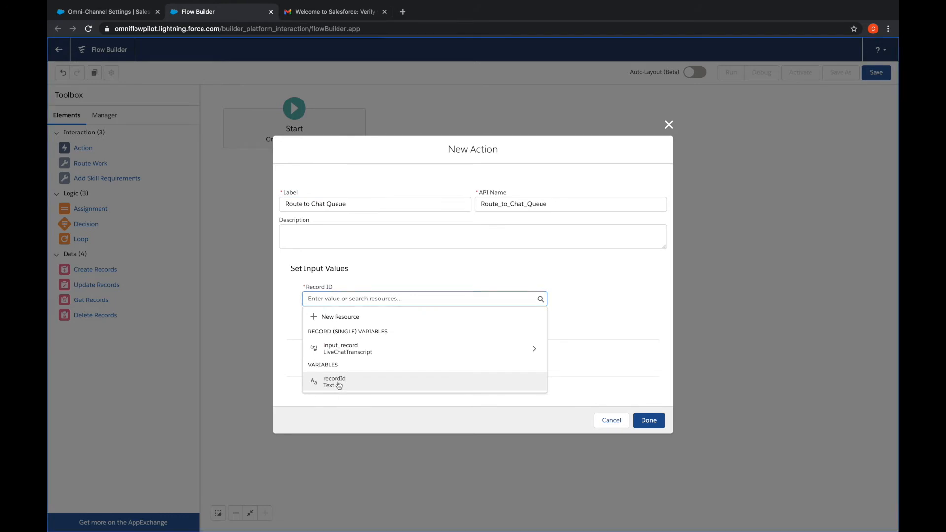
pyautogui.click(339, 382)
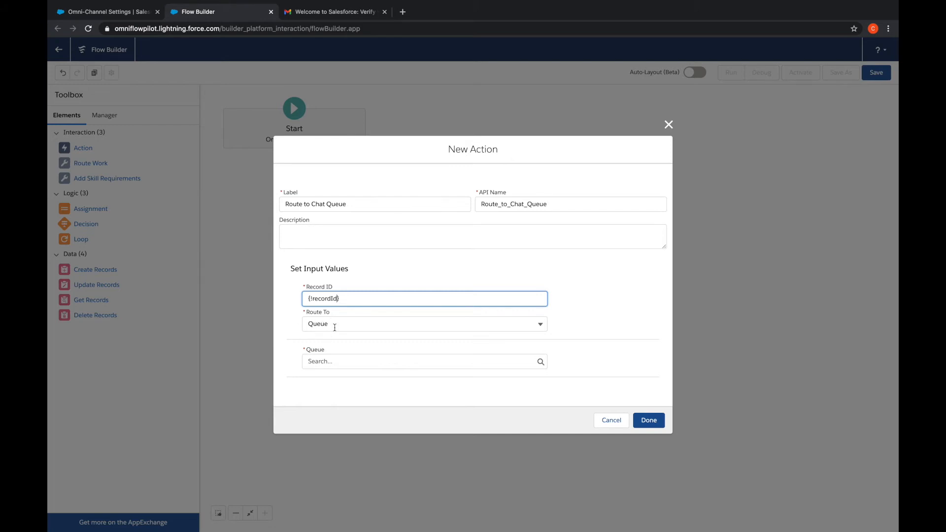
# Set the routing action's queue to Chat_Queue, finish the action, and connect the Start element to it
pyautogui.click(331, 363)
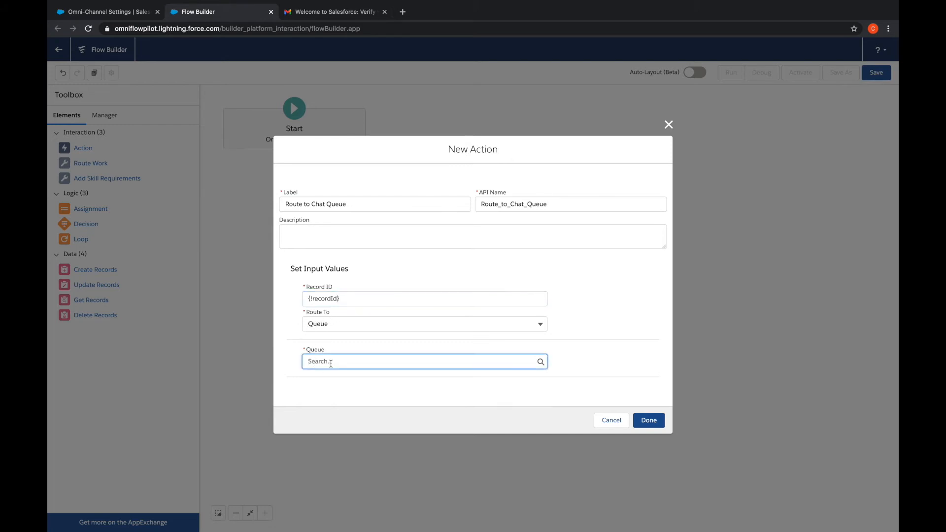
pyautogui.write('queue')
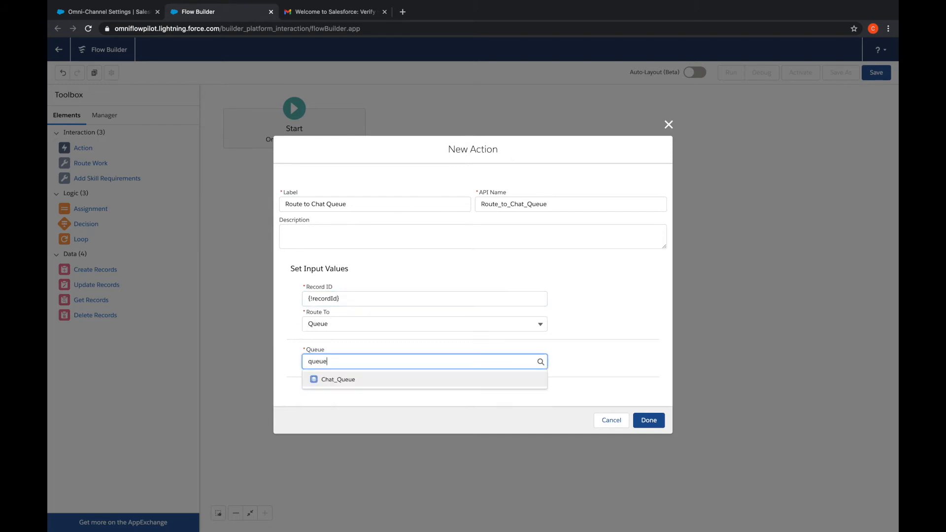
pyautogui.click(332, 382)
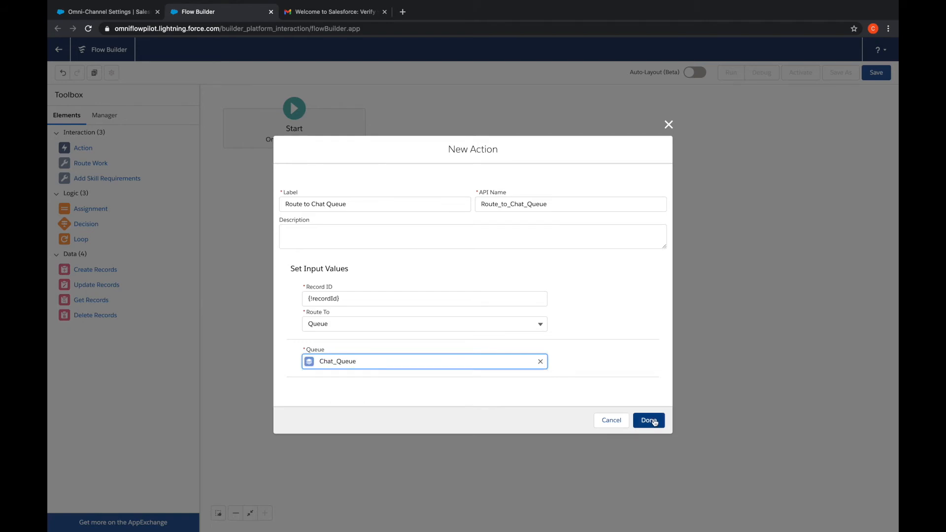
pyautogui.click(651, 419)
pyautogui.moveTo(294, 149); pyautogui.dragTo(465, 130)
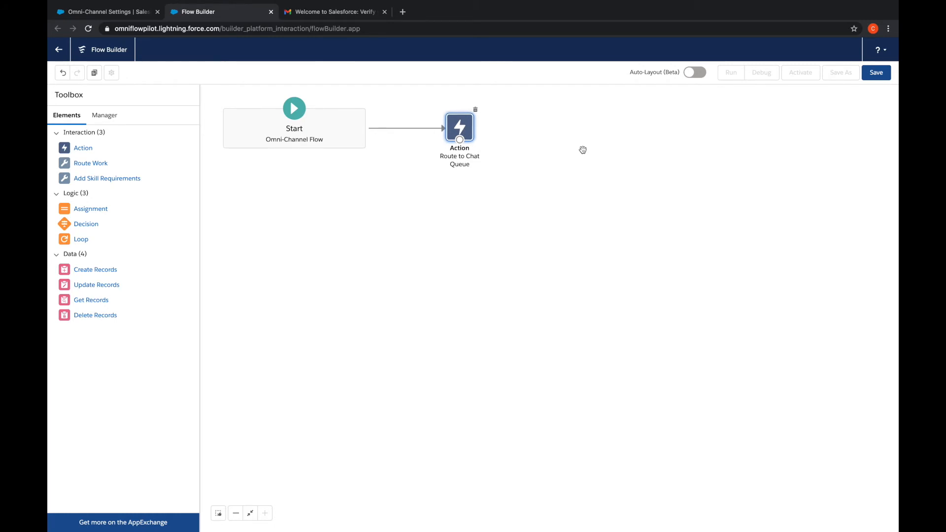
# Save the flow with the label Chat Queue Based Routing and activate it
pyautogui.click(879, 74)
pyautogui.write('Chat Queue Based ro')
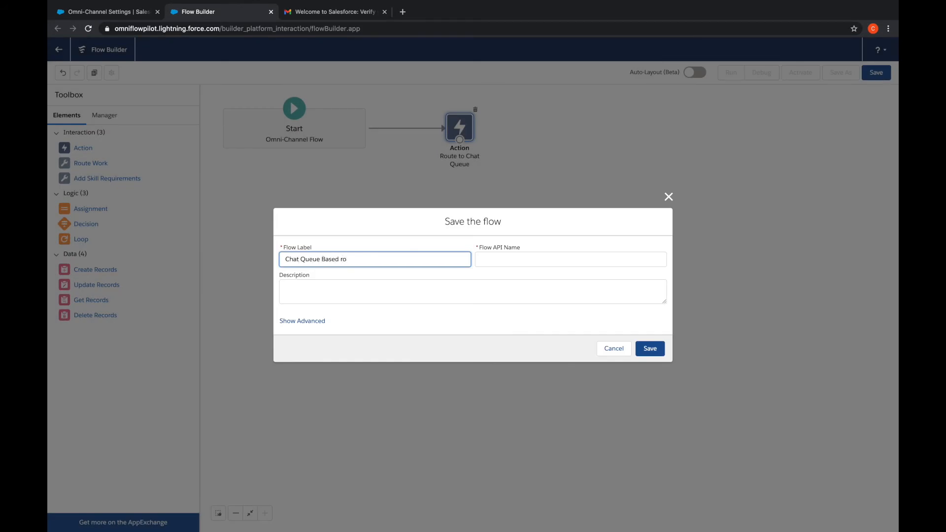
pyautogui.write('Routing')
pyautogui.click(650, 348)
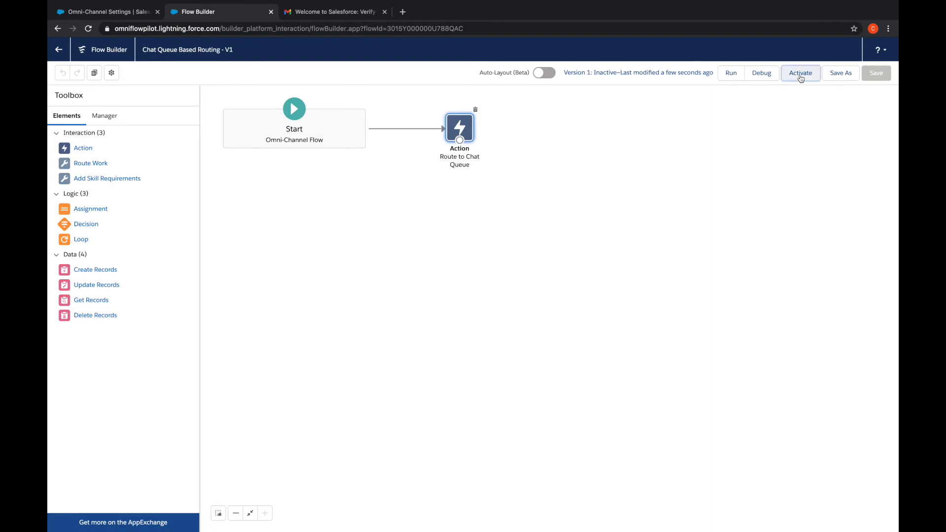
pyautogui.click(801, 73)
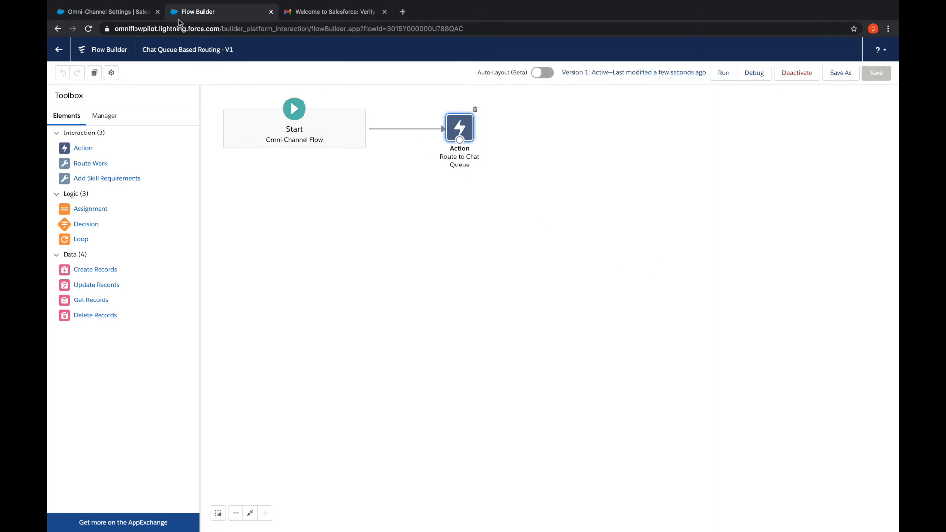
# Find Chat Buttons & Invitations in Setup and open the Chat_Team button for editing
pyautogui.click(129, 12)
pyautogui.click(105, 123)
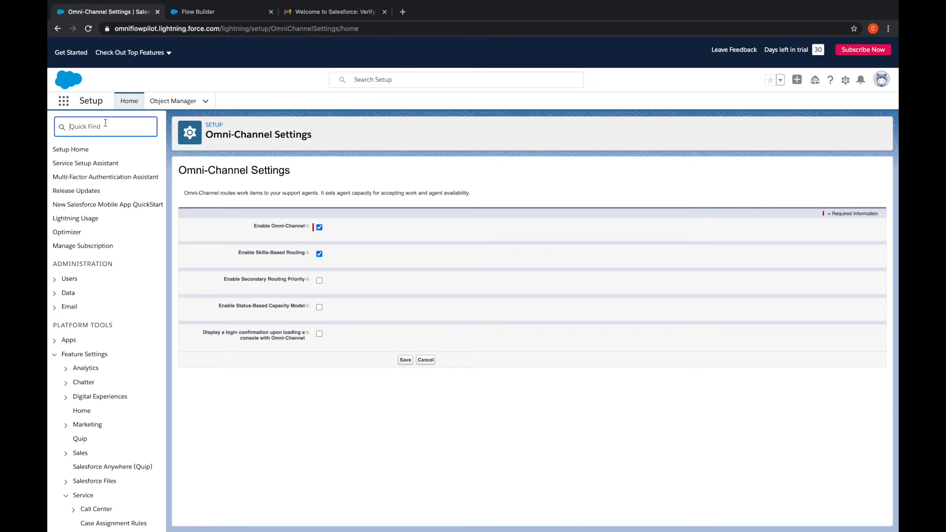
pyautogui.write('chat buu')
pyautogui.press('BackSpace')
pyautogui.write('tton')
pyautogui.click(115, 191)
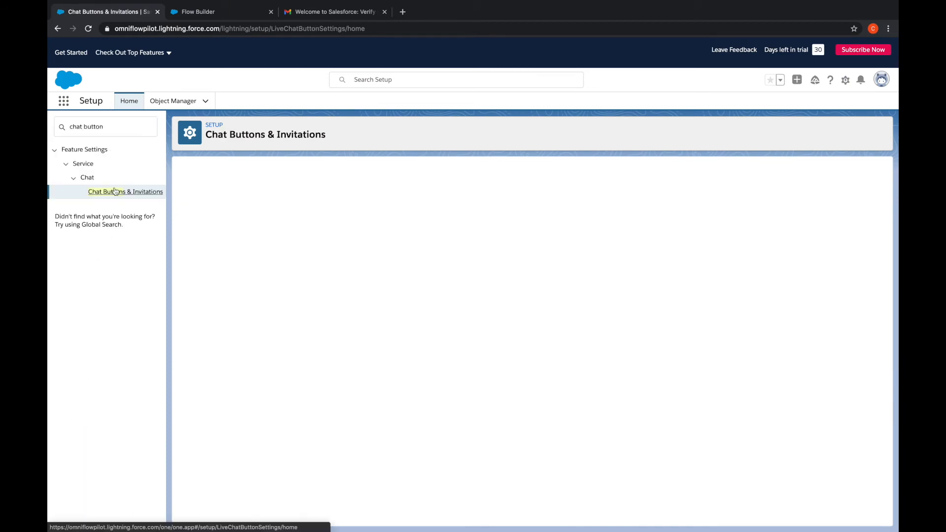
pyautogui.click(217, 252)
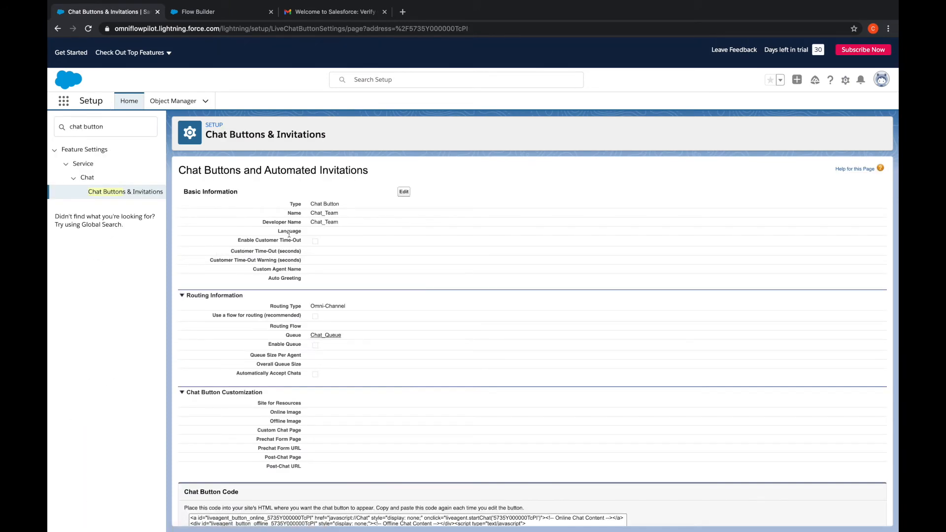
pyautogui.click(404, 192)
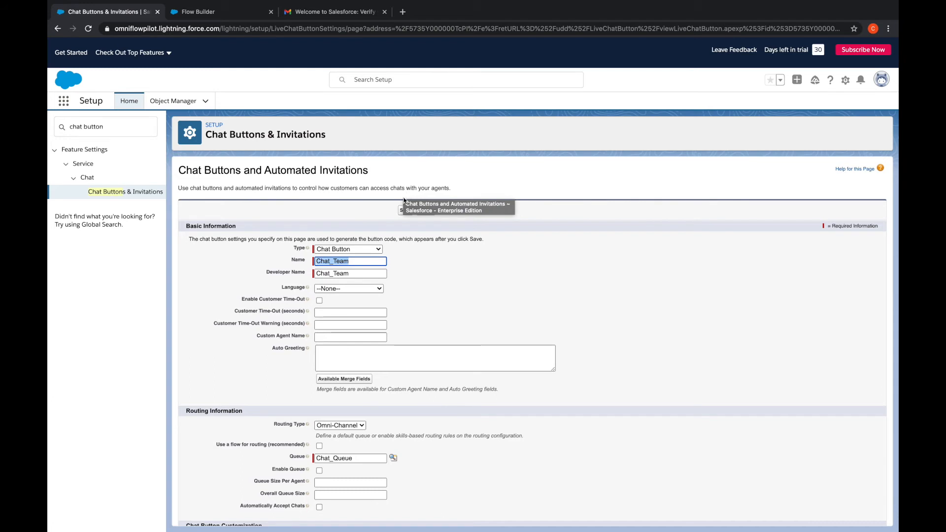
# Enable flow-based routing on the chat button, choose Chat Queue Based Routing as its routing flow, and save
pyautogui.scroll(-1, 434, 311)
pyautogui.moveTo(212, 403); pyautogui.dragTo(311, 404)
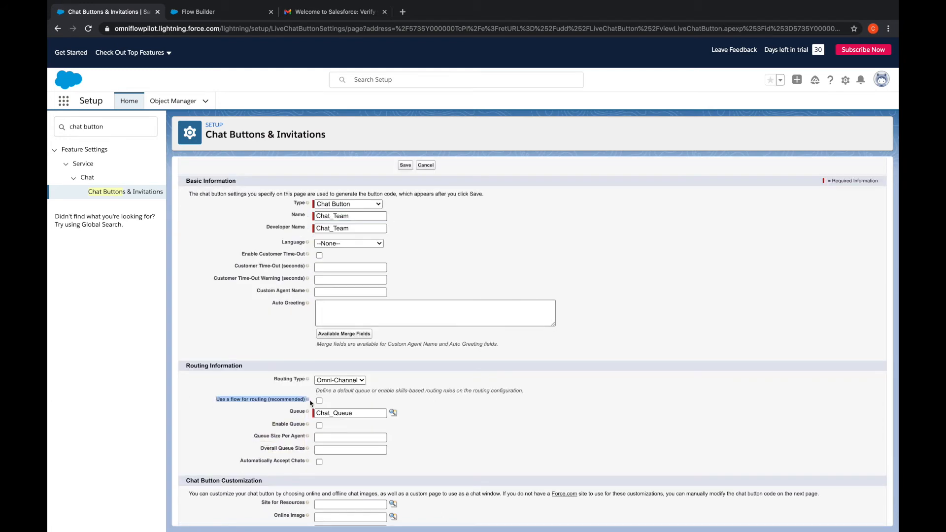
pyautogui.click(319, 401)
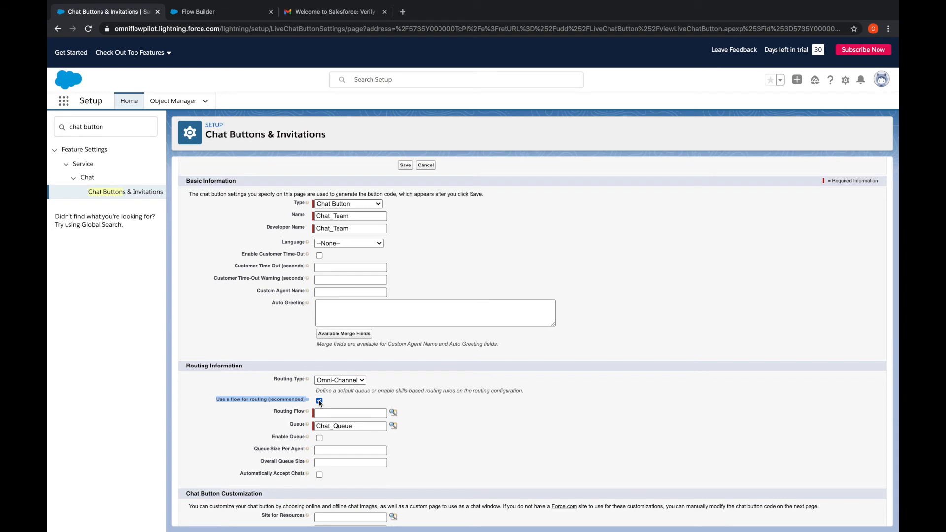
pyautogui.click(393, 413)
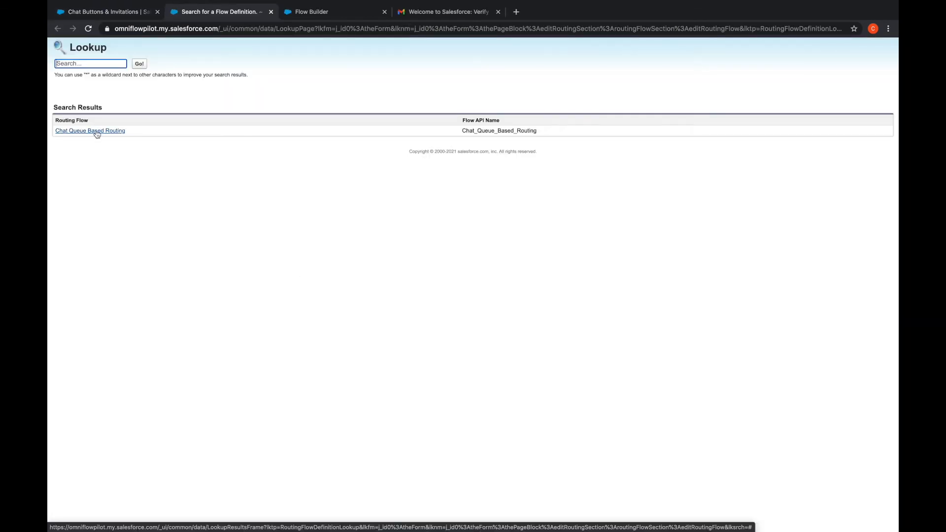
pyautogui.click(98, 132)
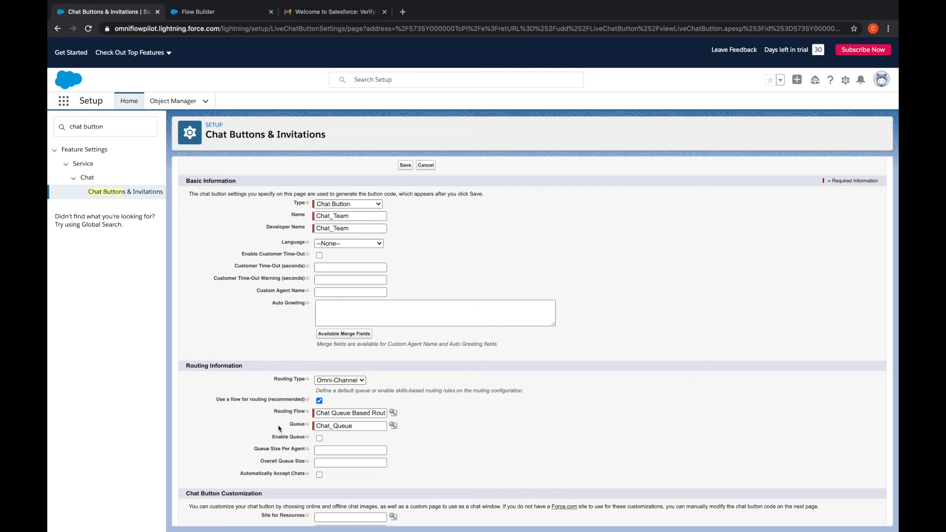
pyautogui.click(406, 166)
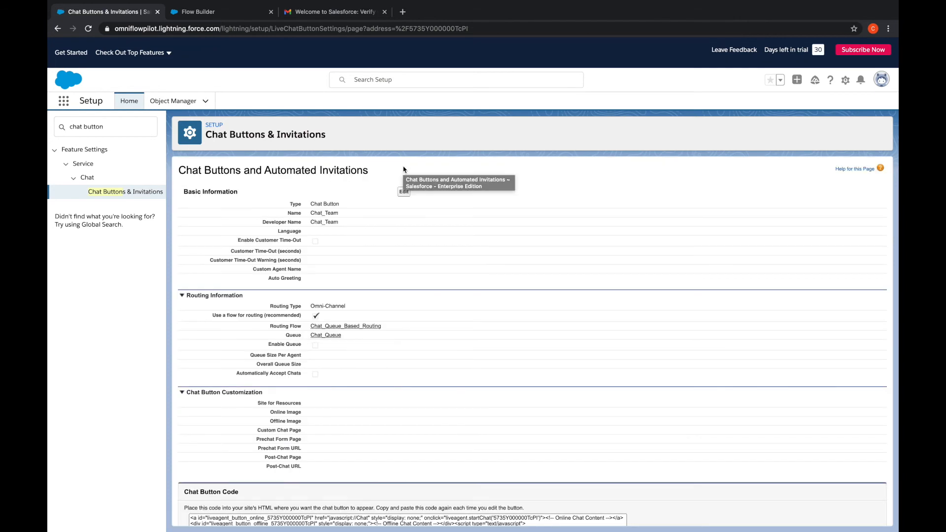
# Return to the Chat Queue Based Routing flow and delete the connector between Start and Route to Chat Queue
pyautogui.click(222, 13)
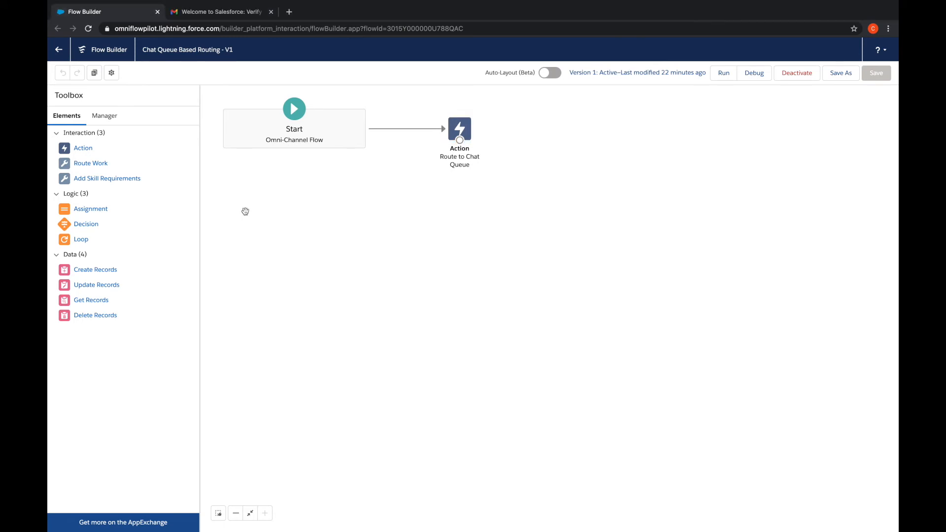
pyautogui.click(158, 6)
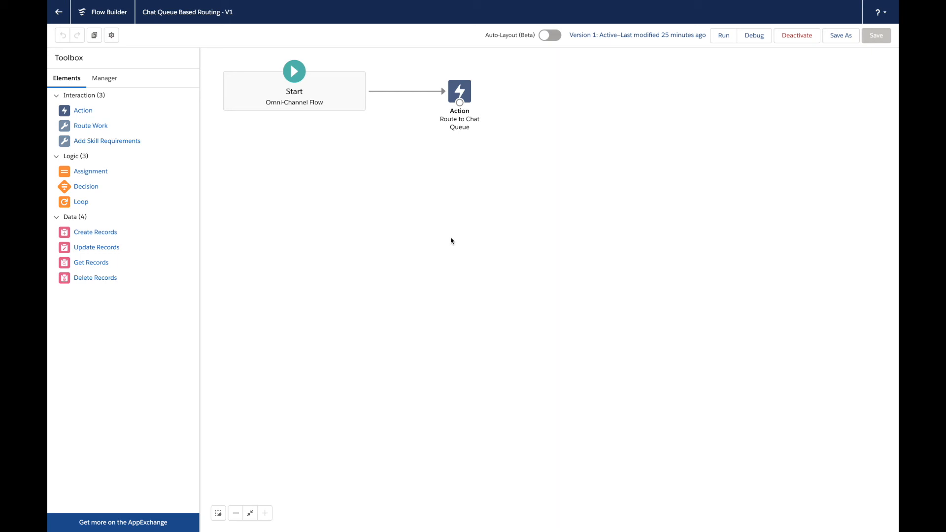
pyautogui.click(389, 91)
pyautogui.press('Delete')
# Add a Get Records element labelled Get Contact for Chat that retrieves records of the Contact object
pyautogui.moveTo(91, 262); pyautogui.dragTo(279, 203)
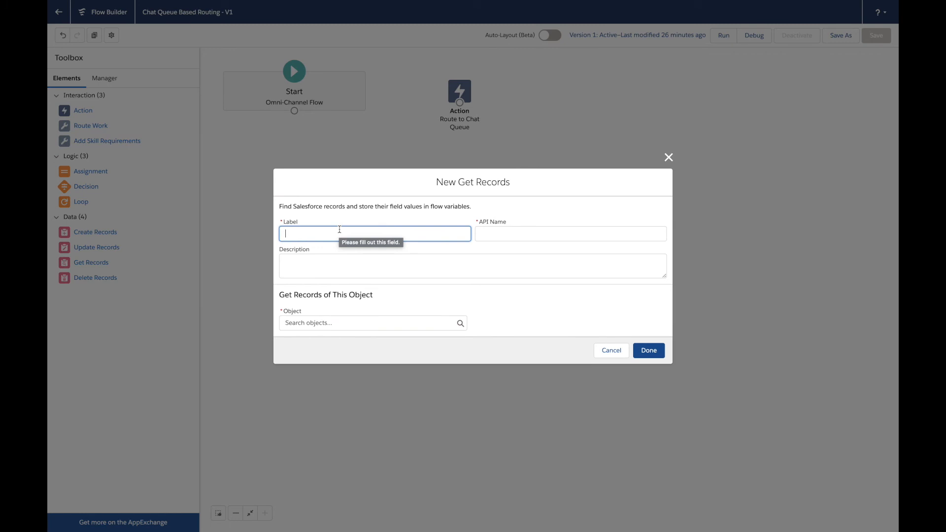
pyautogui.write('Get Contact for C')
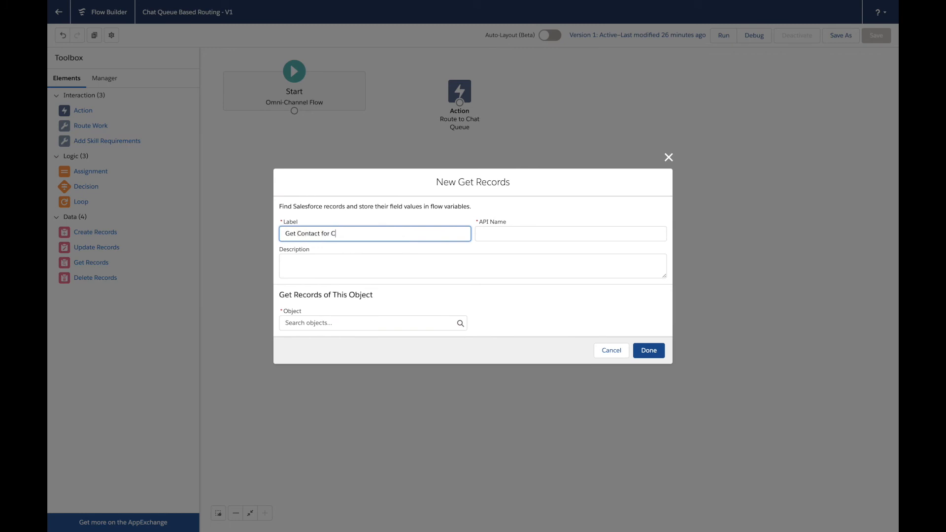
pyautogui.write('hat')
pyautogui.click(306, 323)
pyautogui.write('contact')
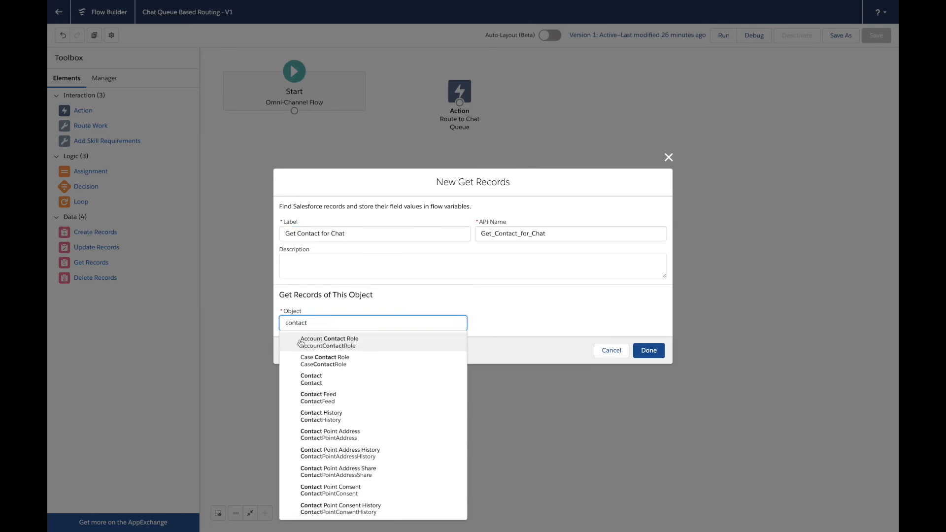
pyautogui.click(302, 380)
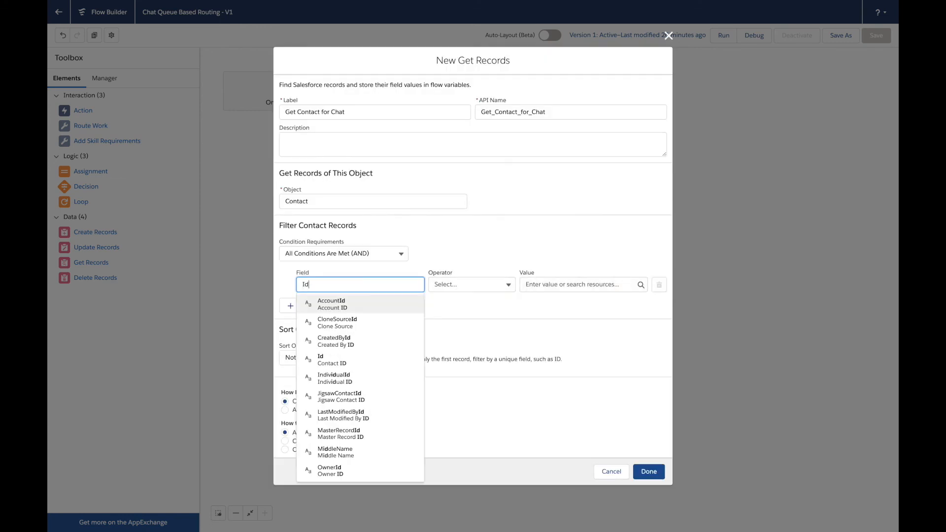
# Filter the contact records where Id equals the contact ID of input_record, and finish the Get Records element
pyautogui.click(330, 361)
pyautogui.click(564, 286)
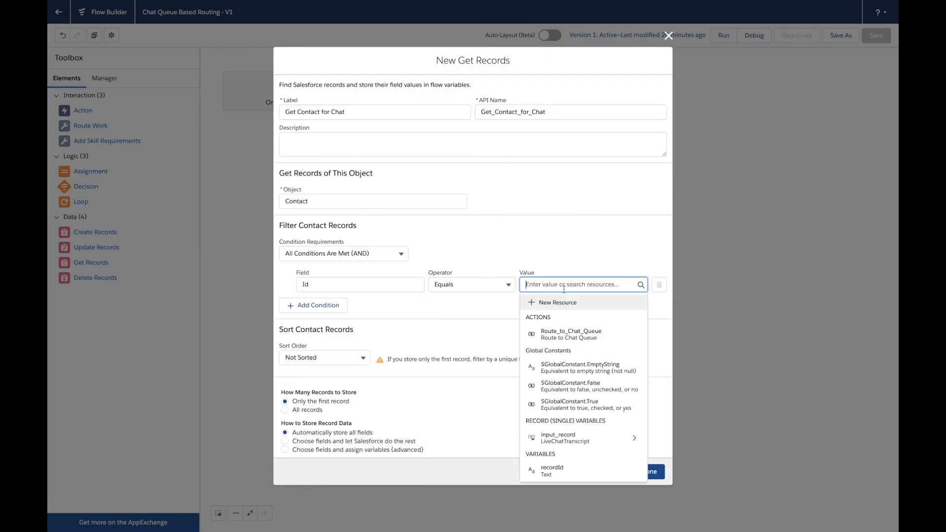
pyautogui.write('input')
pyautogui.click(570, 321)
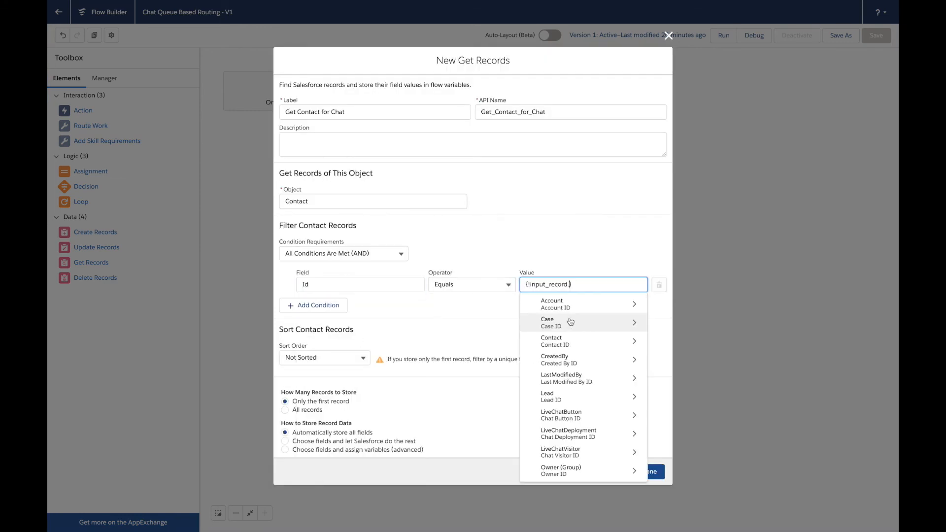
pyautogui.write('Contact')
pyautogui.click(545, 328)
pyautogui.click(648, 472)
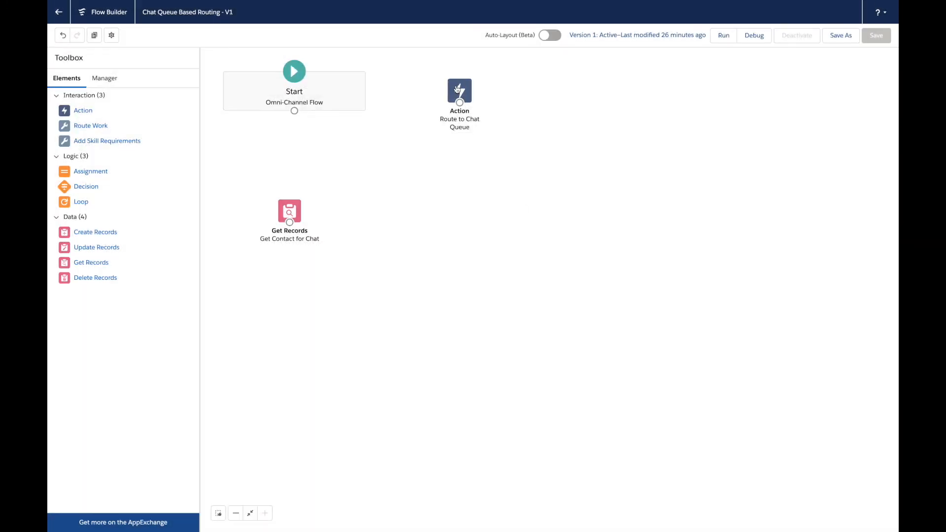
# Move the Route to Chat Queue action aside and add a Decision labelled "Is customer a VIP?" with an outcome named Is VIP
pyautogui.click(664, 103)
pyautogui.moveTo(92, 181); pyautogui.dragTo(470, 182)
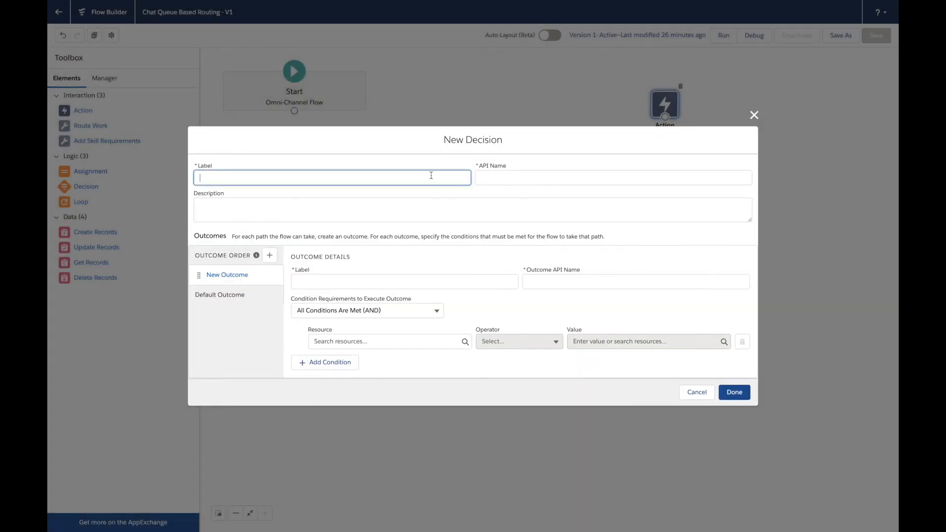
pyautogui.write('Is a VIP?')
pyautogui.press('BackSpace')
pyautogui.press('BackSpace')
pyautogui.press('BackSpace')
pyautogui.press('BackSpace')
pyautogui.press('BackSpace')
pyautogui.press('BackSpace')
pyautogui.write('customer a VIP?')
pyautogui.click(405, 281)
pyautogui.write('Is VIP')
# Set the Is VIP outcome's condition so that Is VIP? of the contact from Get_Contact_for_Chat equals True, and finish the decision
pyautogui.click(357, 341)
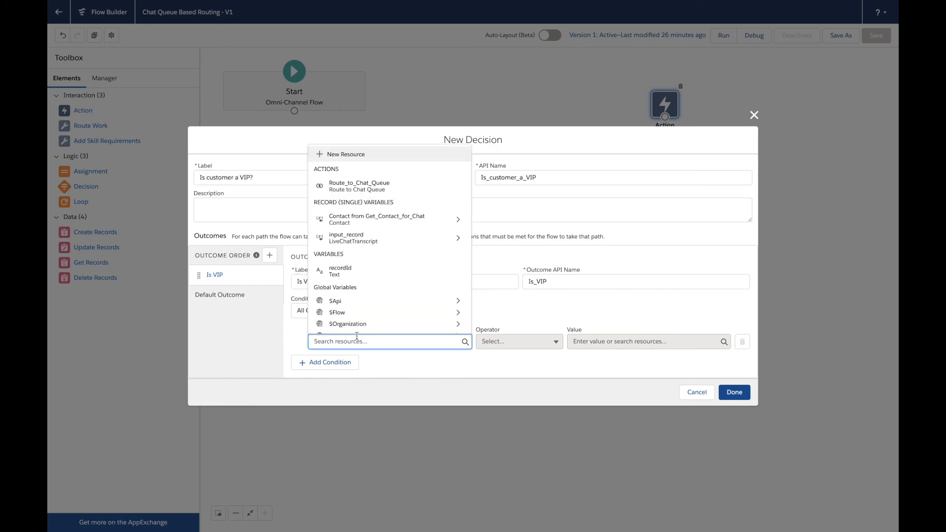
pyautogui.click(351, 221)
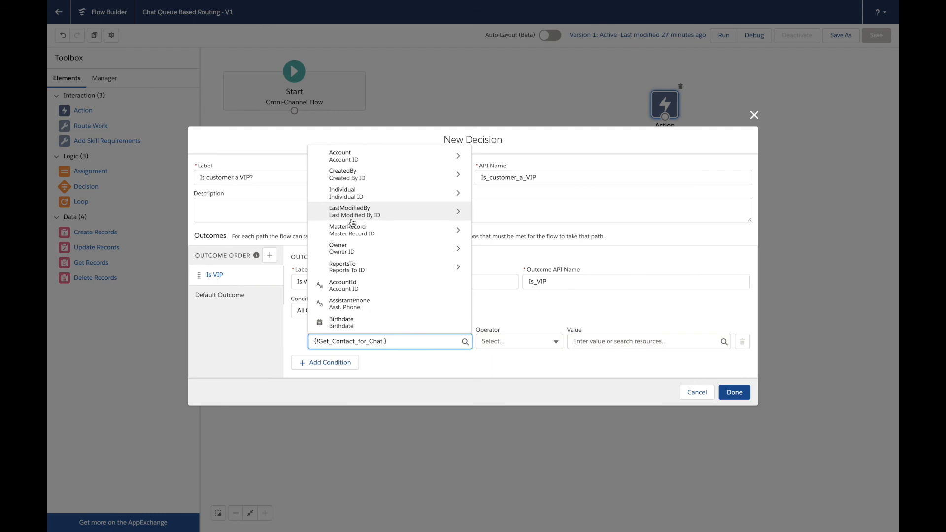
pyautogui.write('is')
pyautogui.click(334, 286)
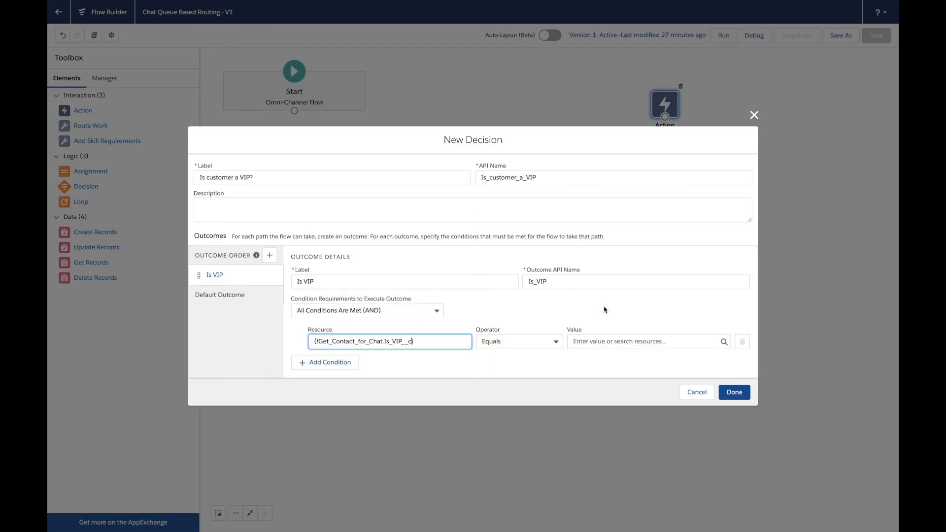
pyautogui.click(603, 344)
pyautogui.write('true')
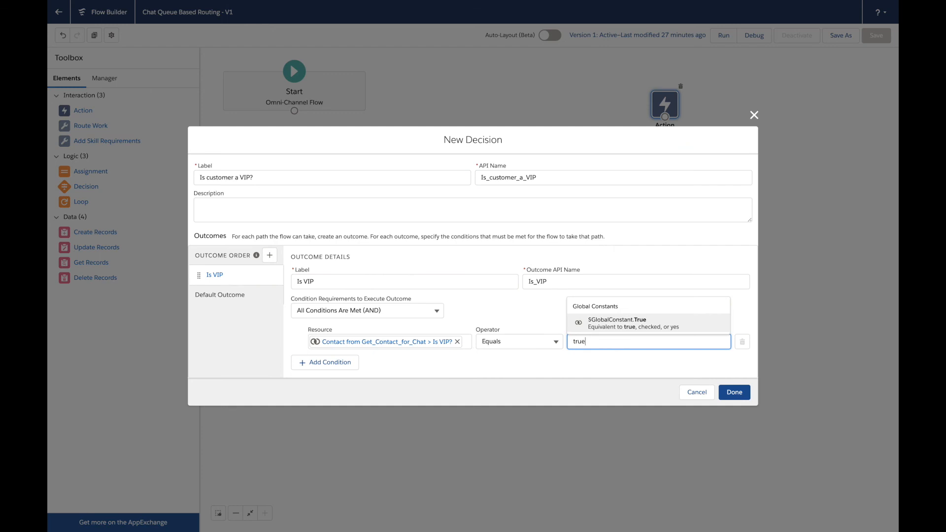
pyautogui.click(636, 321)
pyautogui.click(735, 393)
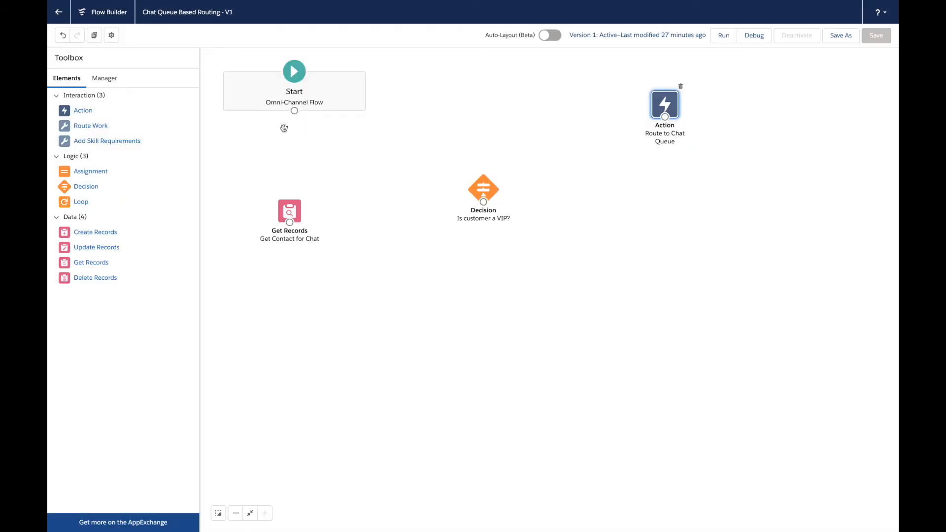
# Connect Start through Get Contact for Chat to the decision, and add a routing action labelled Route to VIP Queue
pyautogui.moveTo(294, 110); pyautogui.dragTo(476, 195)
pyautogui.moveTo(66, 127); pyautogui.dragTo(649, 251)
pyautogui.write('Route to VIP ')
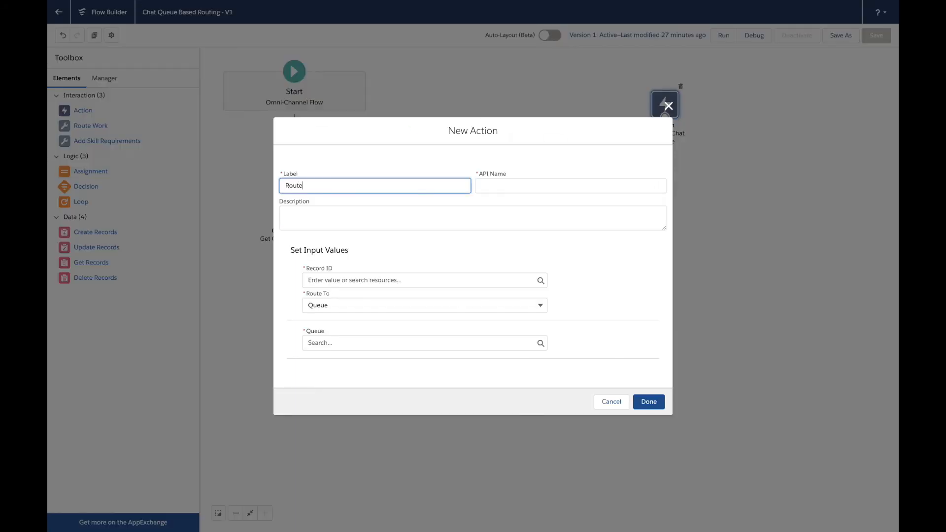
pyautogui.write('Queue')
# Set the new routing action's record ID to the recordId variable, choose its destination queue, and finish the action
pyautogui.click(419, 281)
pyautogui.write('record')
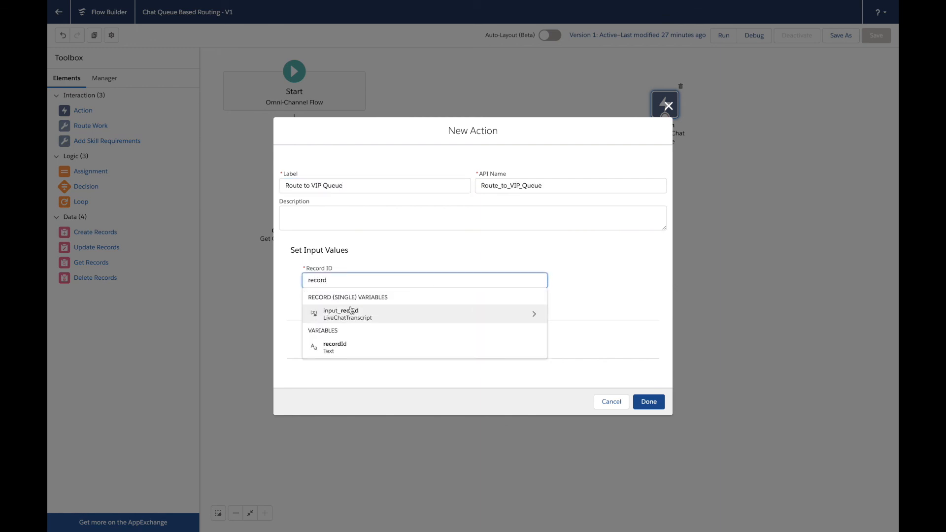
pyautogui.click(343, 344)
pyautogui.click(347, 344)
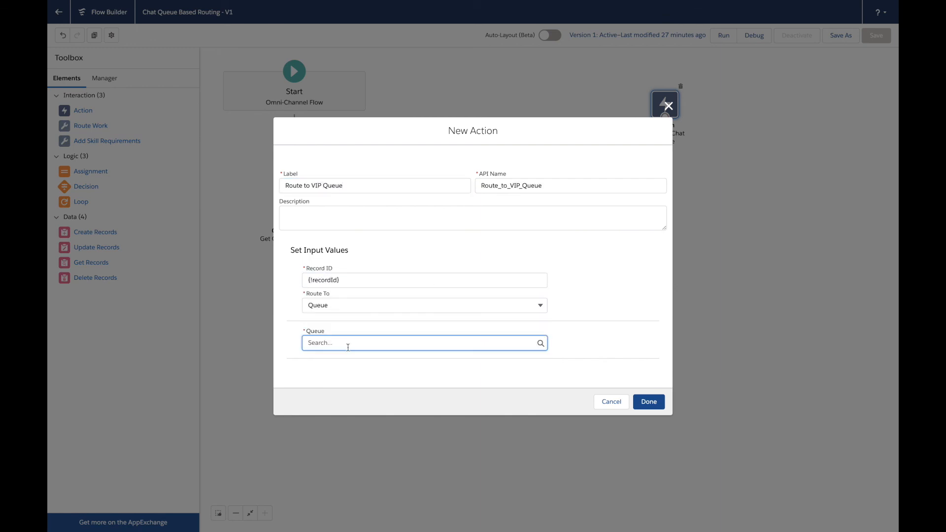
pyautogui.write('Qu')
pyautogui.click(323, 383)
pyautogui.click(643, 396)
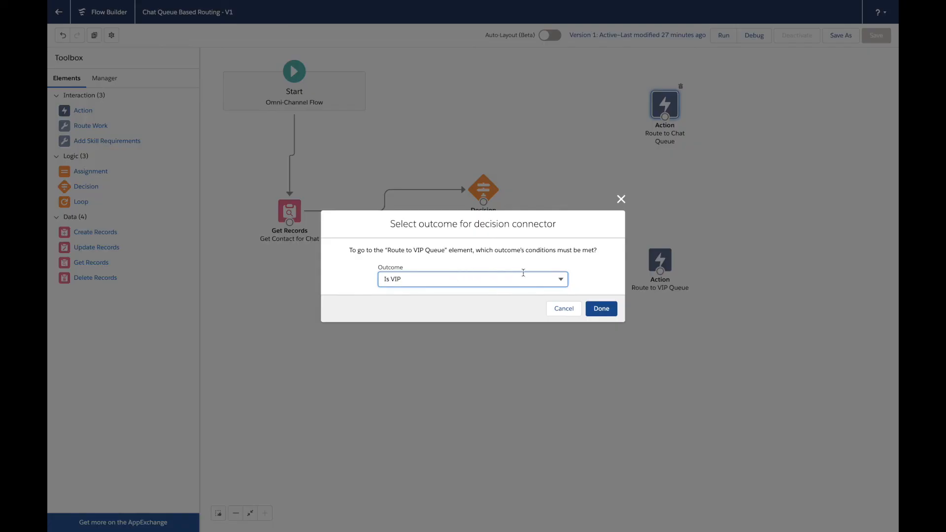
# Connect the decision's Is VIP outcome to Route to VIP Queue and its default outcome to Route to Chat Queue
pyautogui.click(599, 308)
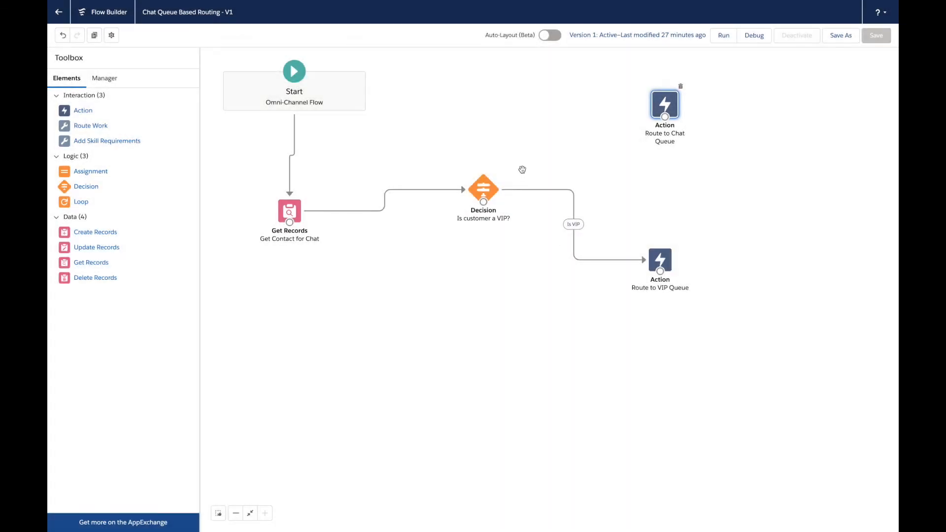
pyautogui.moveTo(484, 202); pyautogui.dragTo(664, 110)
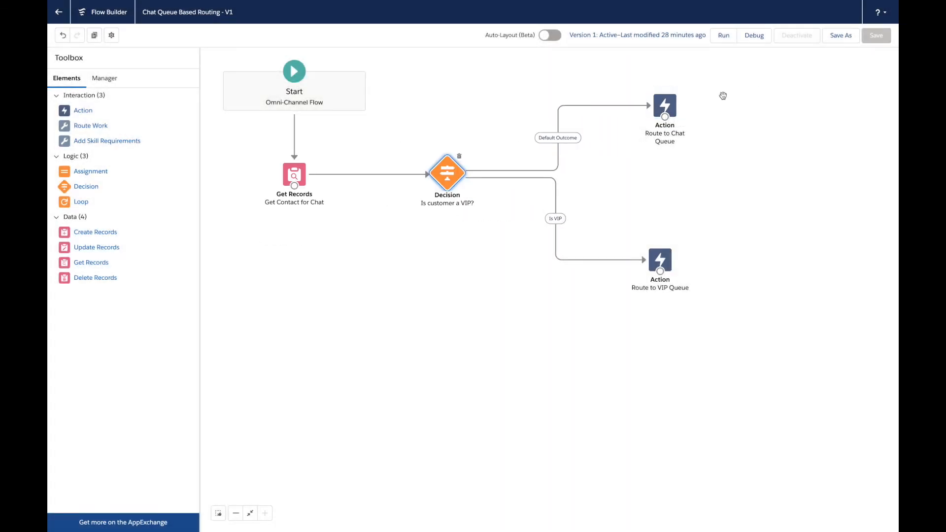
# Save the flow as a new flow labelled Chat Standard vs VIP Queue Based Routing
pyautogui.click(841, 36)
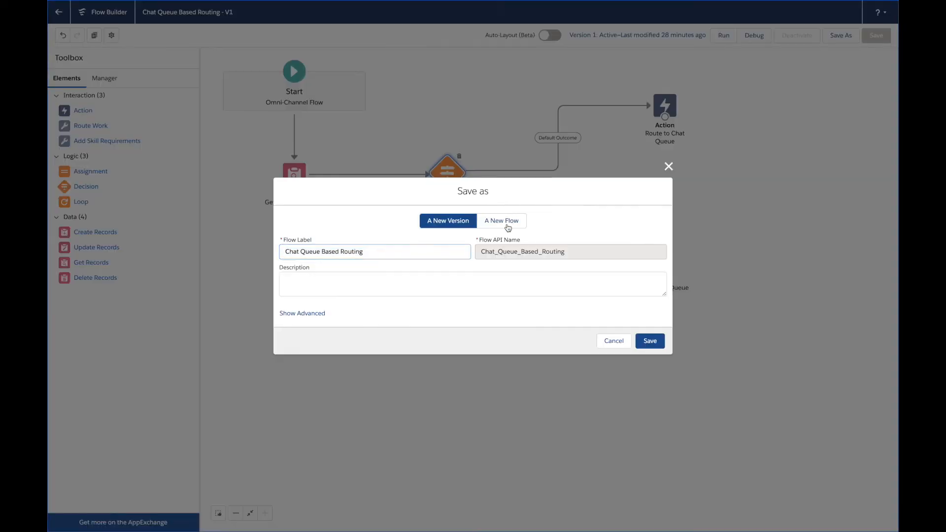
pyautogui.click(502, 220)
pyautogui.click(415, 251)
pyautogui.write('Chat Queue Based Routing')
pyautogui.click(300, 248)
pyautogui.write('Standard vs VIP')
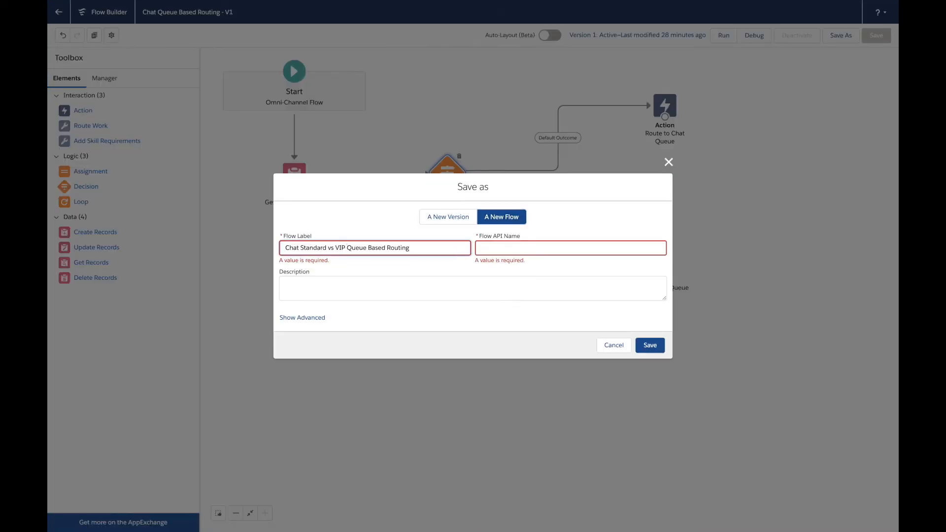